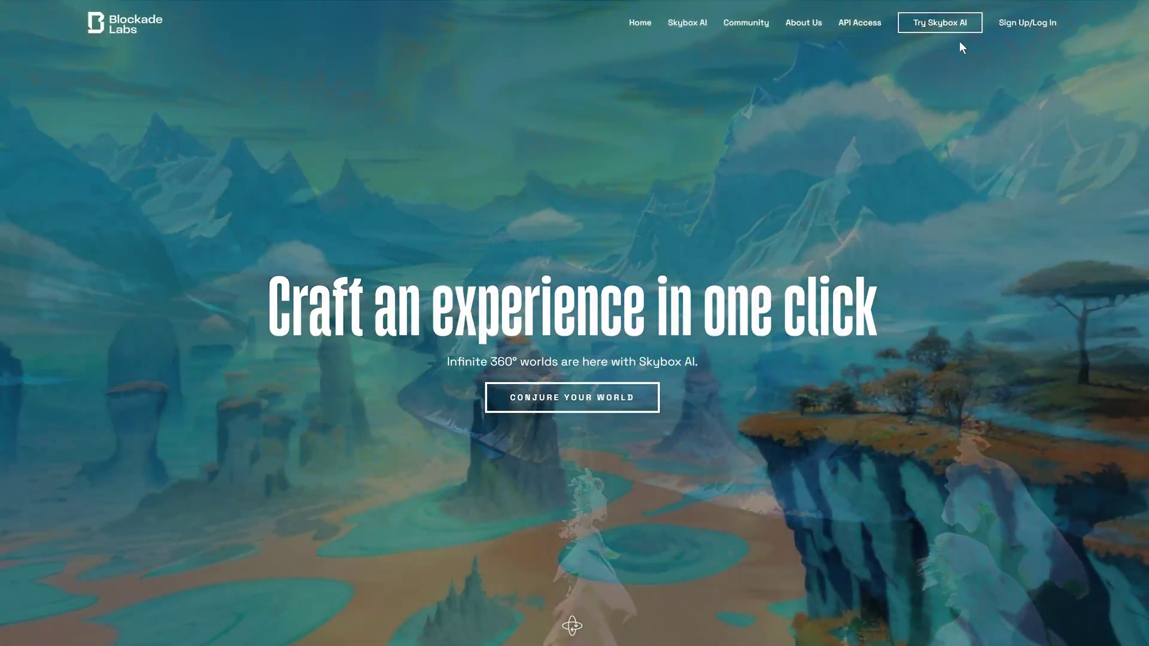
# Begin signing in to Blockade Labs' Skybox AI through Sign Up/Log In.
pyautogui.click(1011, 24)
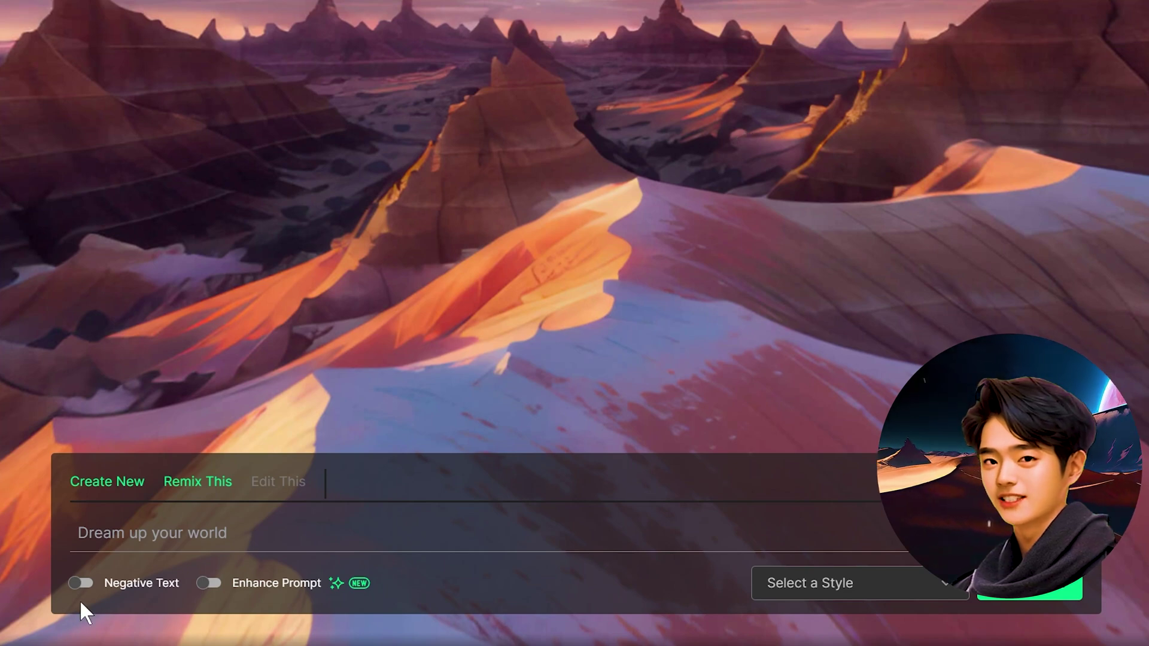
# Enable negative text listing 'blurry, people, person' and toggle automatic prompt enhancement.
pyautogui.click(87, 584)
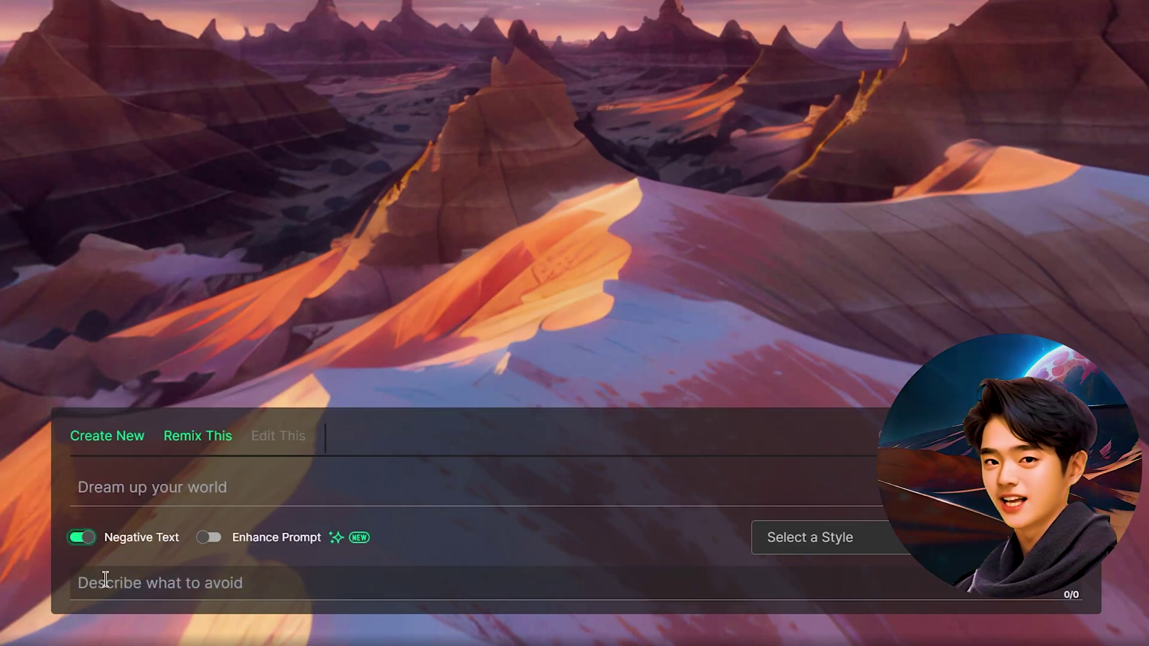
pyautogui.click(182, 585)
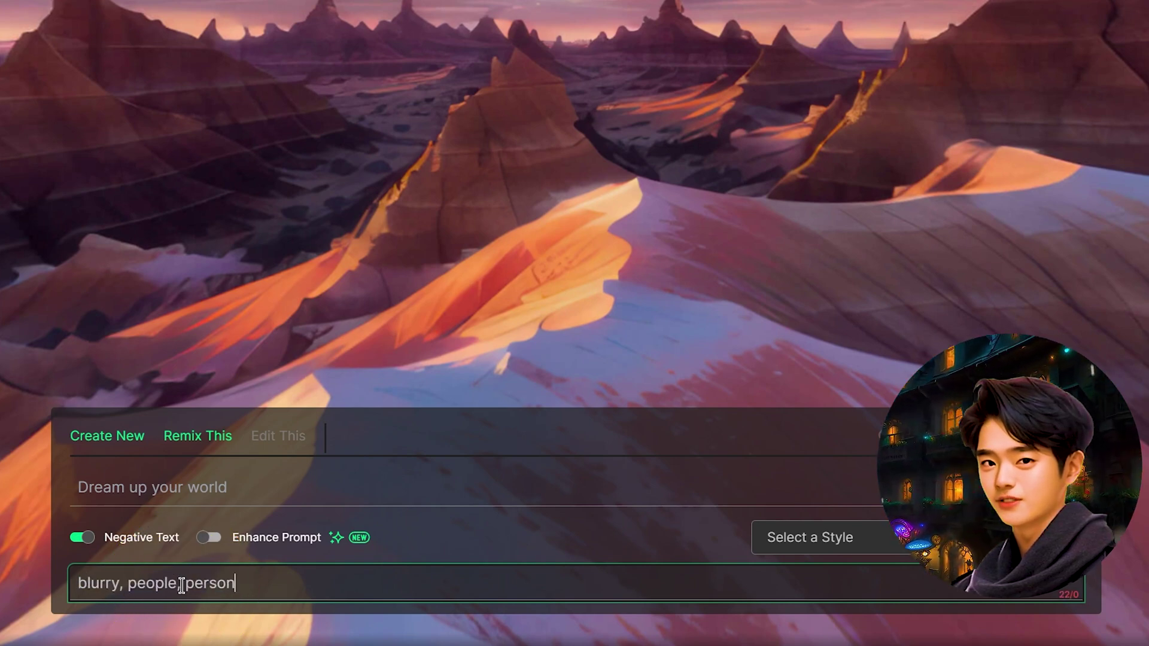
pyautogui.click(210, 538)
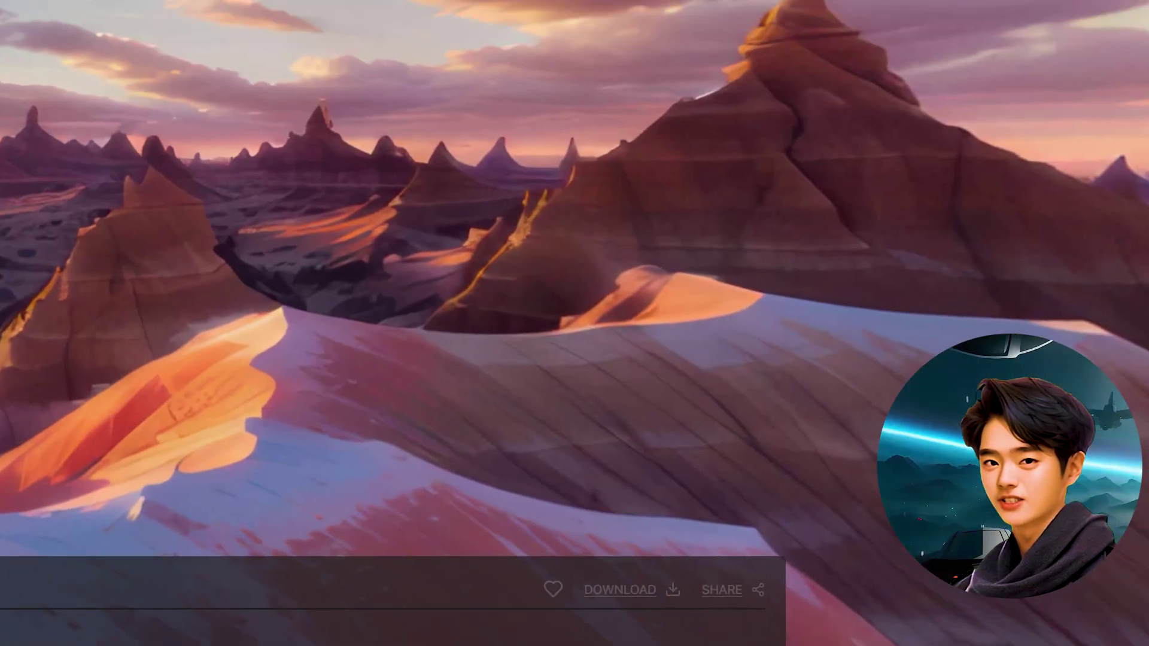
# Browse the Realistic, Illustrative, Fantasy, Futuristic and Surreal style categories, settling on Radiant Realism.
pyautogui.click(581, 560)
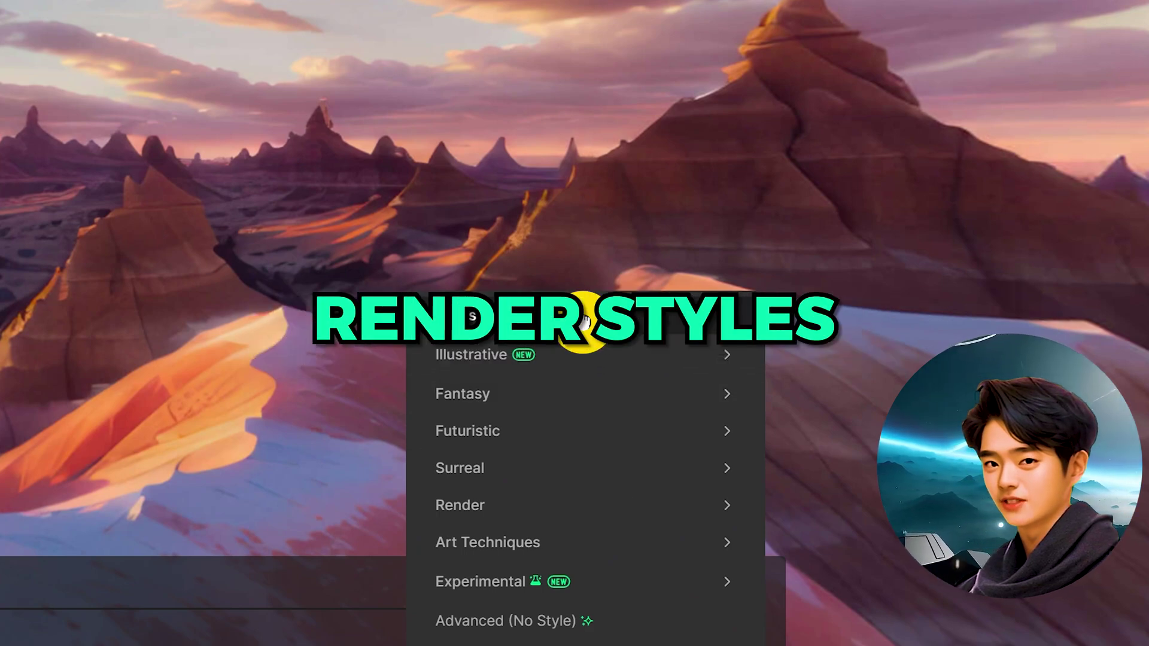
pyautogui.click(582, 323)
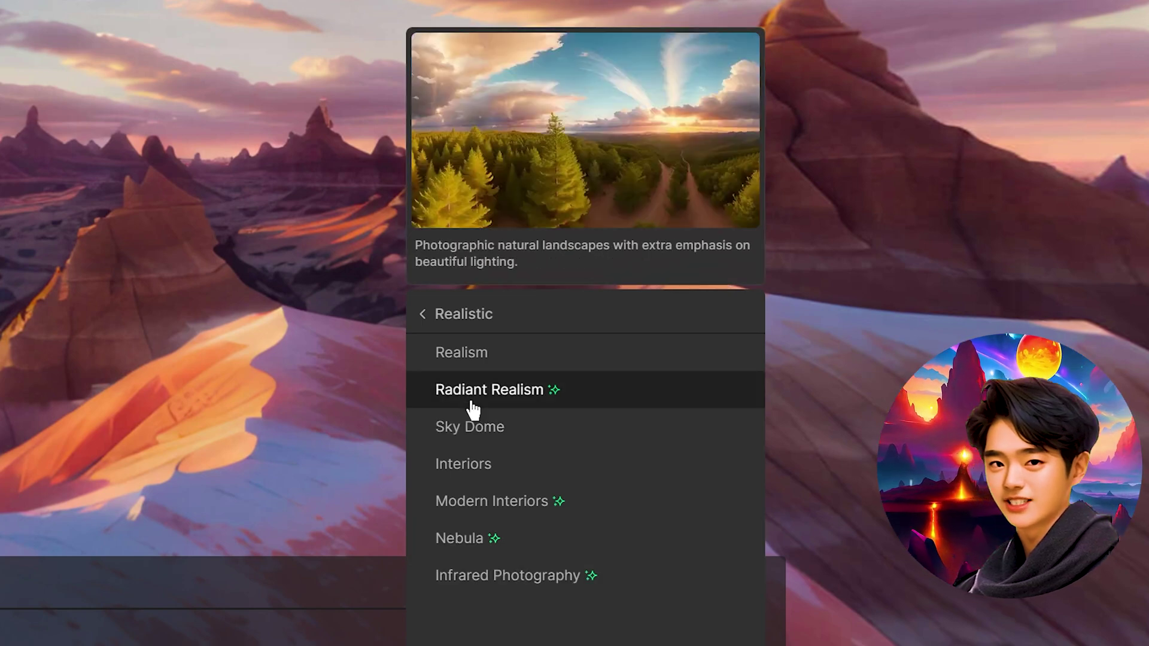
pyautogui.click(455, 314)
pyautogui.click(455, 363)
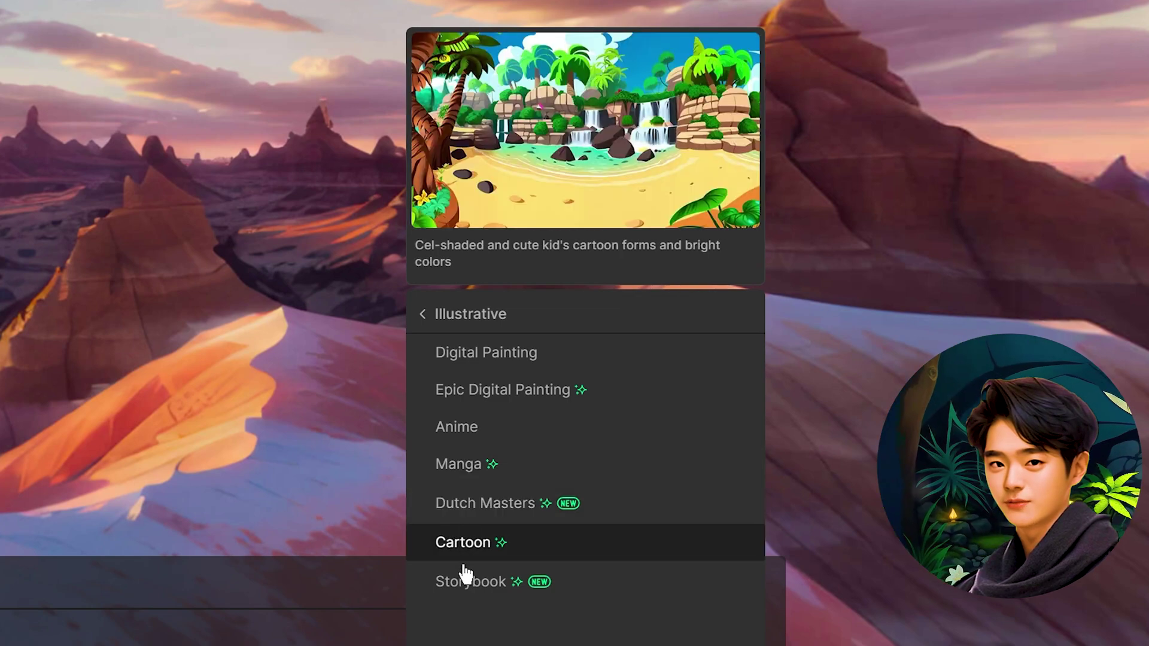
pyautogui.click(446, 315)
pyautogui.click(462, 396)
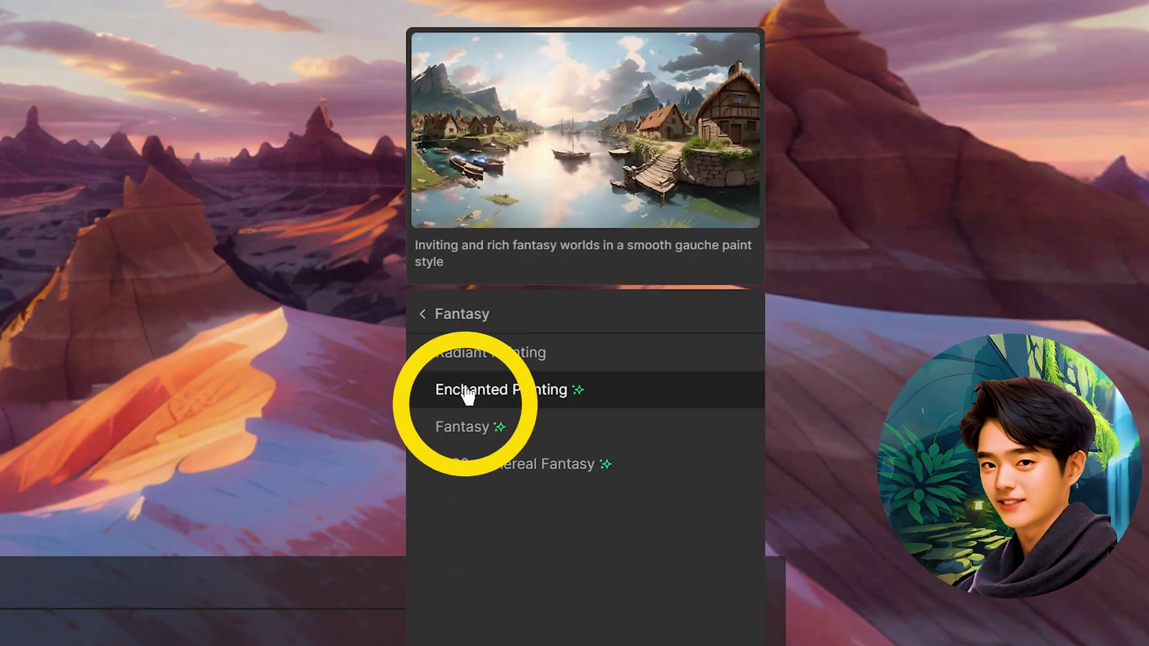
pyautogui.click(476, 315)
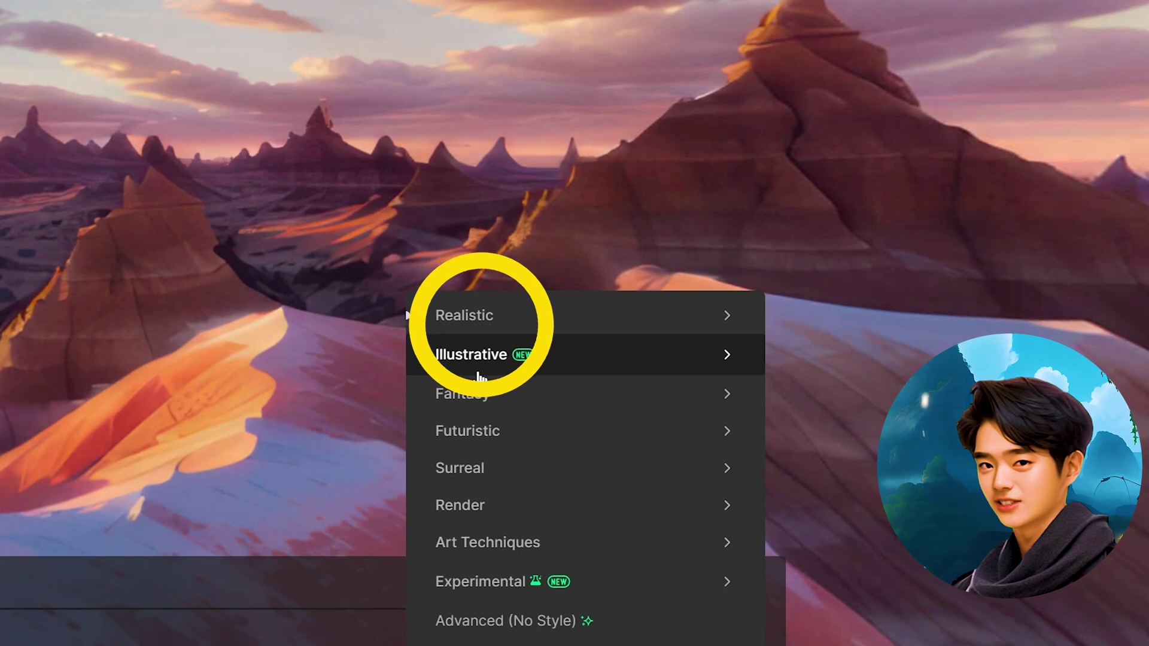
pyautogui.click(477, 435)
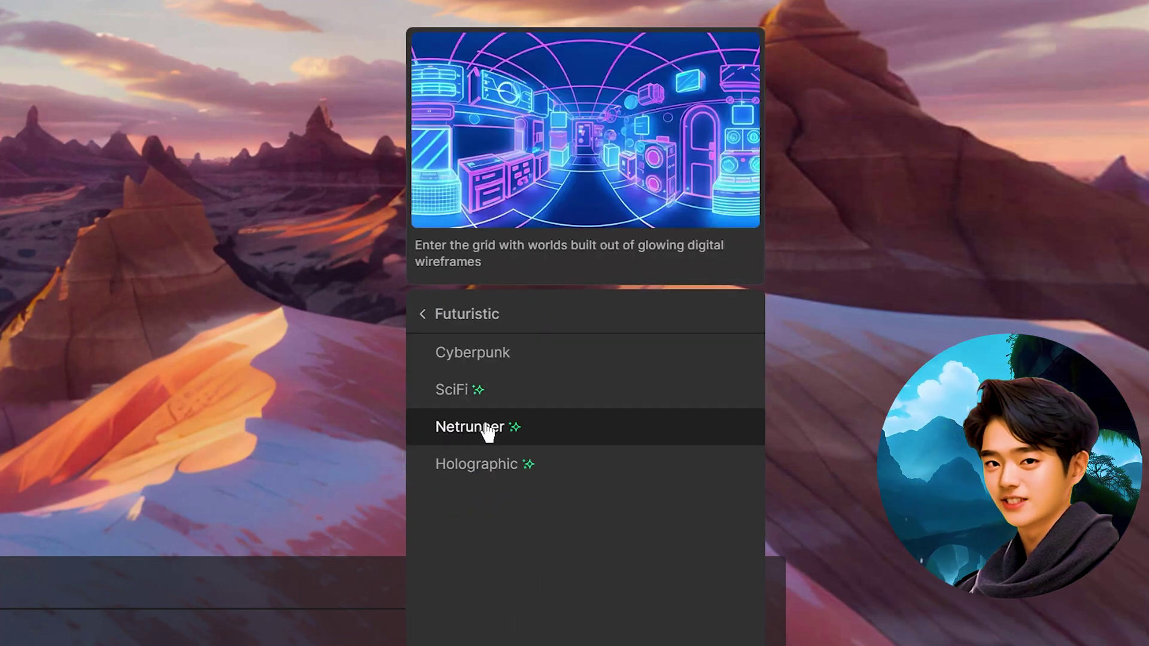
pyautogui.click(484, 325)
pyautogui.click(505, 465)
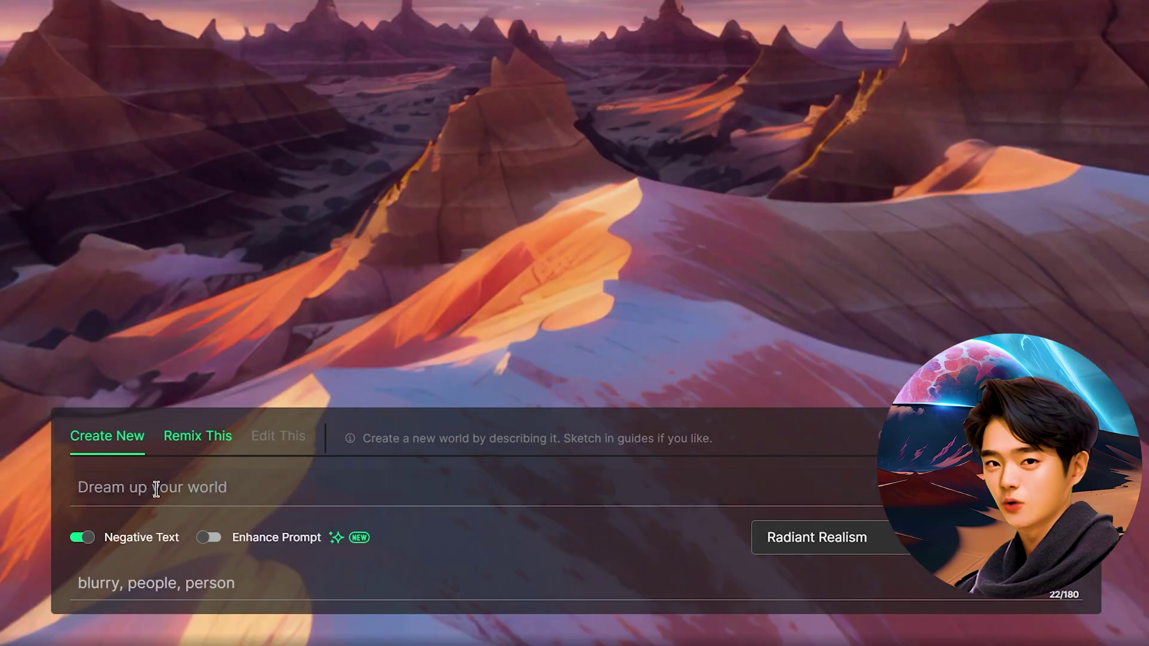
pyautogui.click(146, 496)
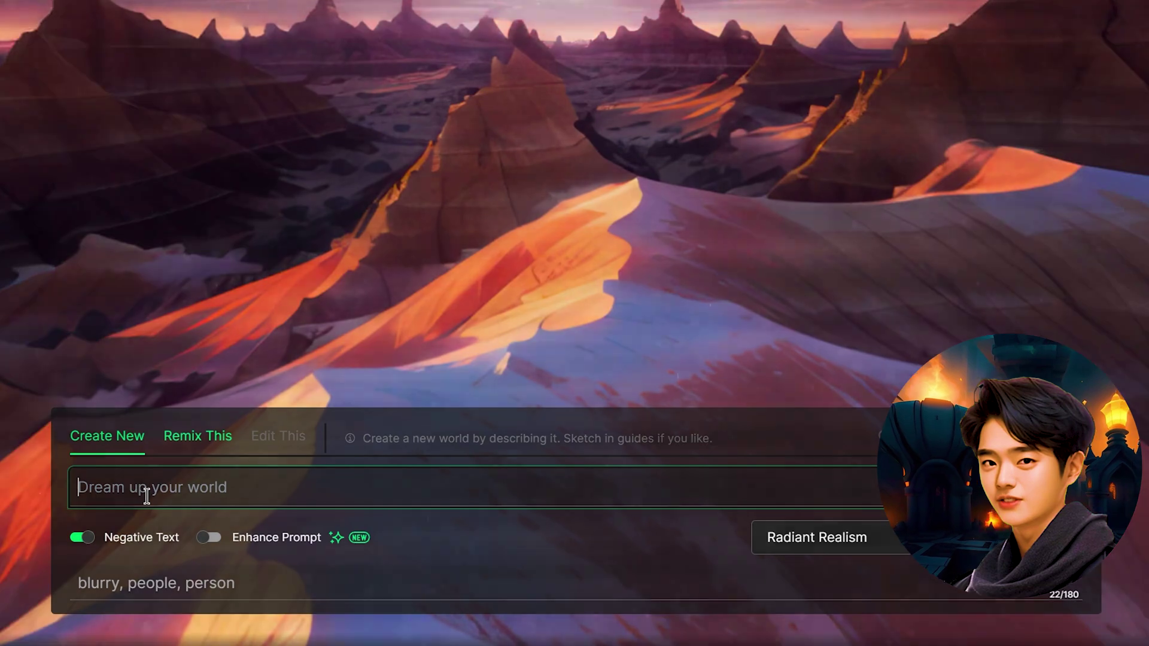
# Enter the prompt 'Medieval castle surrounded by a lush forest, waterfall with a hidden cave'.
pyautogui.write('edi')
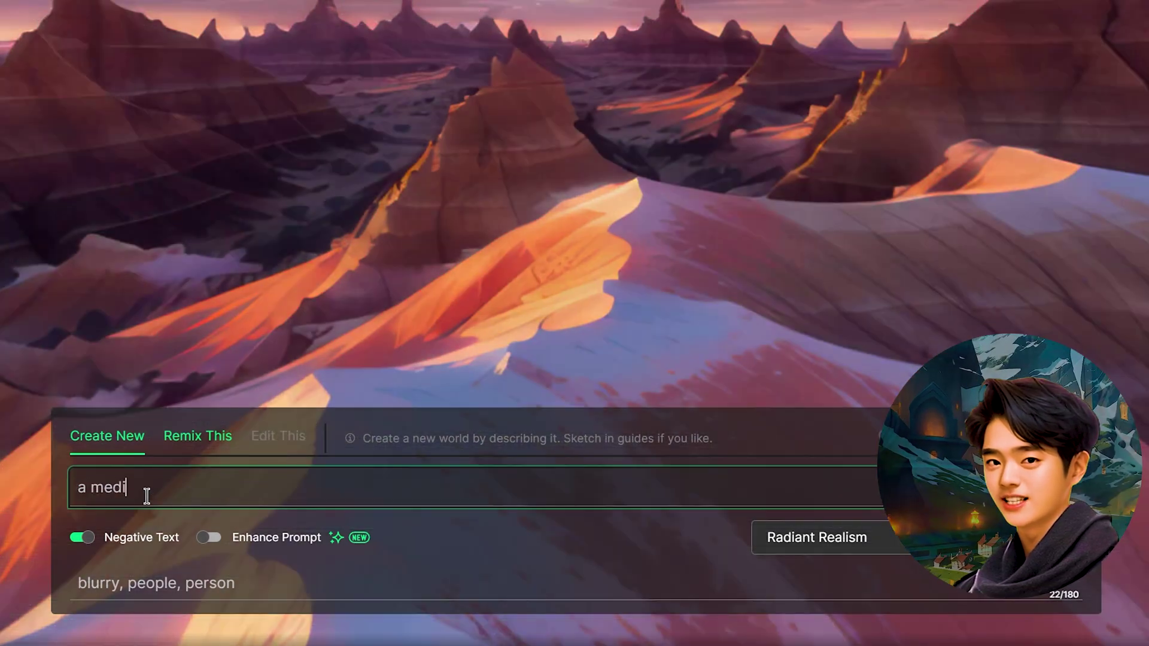
pyautogui.write('eval castle surrounded by a lush forest, waterfall,')
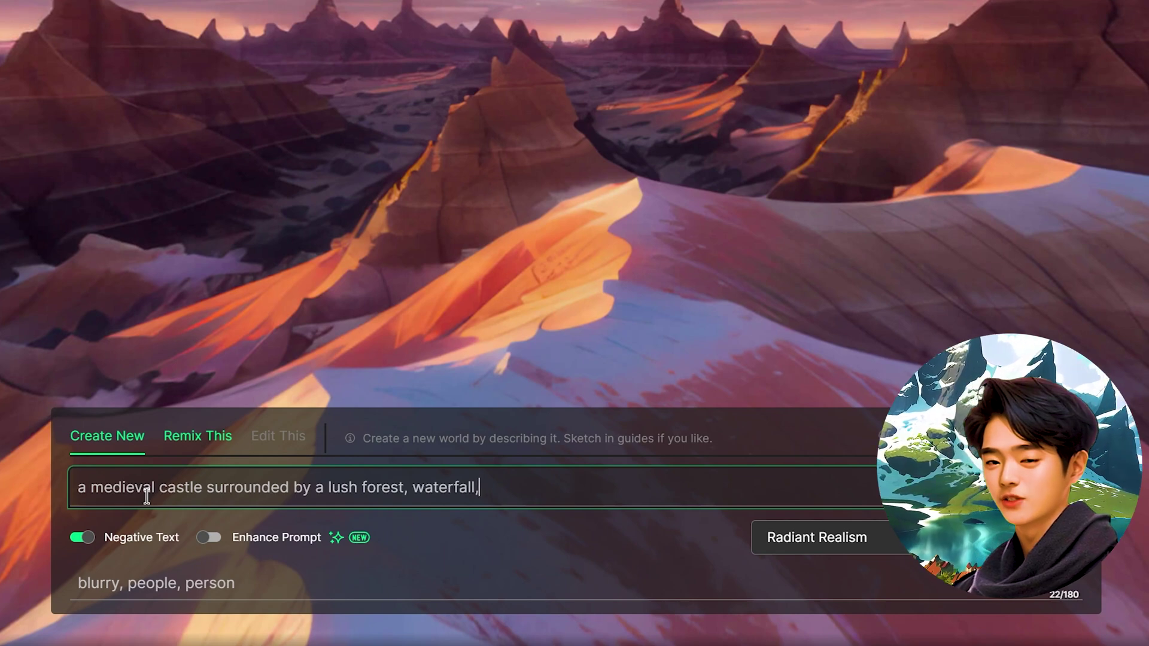
pyautogui.press('BackSpace')
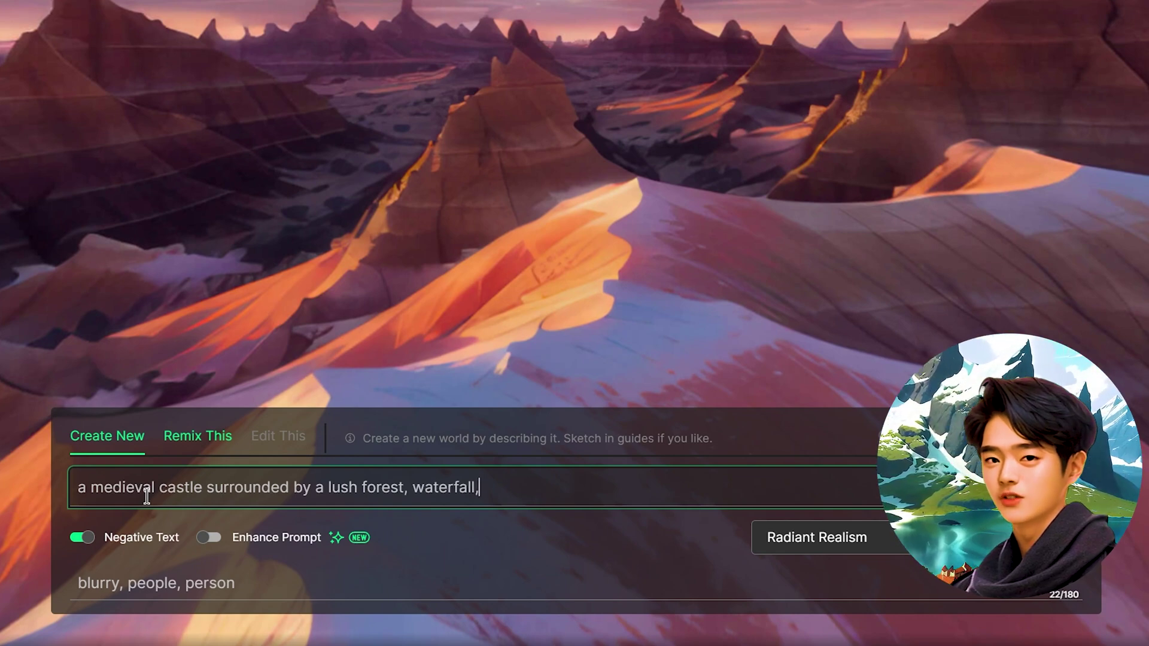
pyautogui.write('with a hidden cave')
# Set the render style to Fantasy instead of Realism.
pyautogui.click(900, 542)
pyautogui.click(910, 223)
pyautogui.click(897, 533)
pyautogui.click(834, 189)
pyautogui.click(843, 283)
pyautogui.click(843, 289)
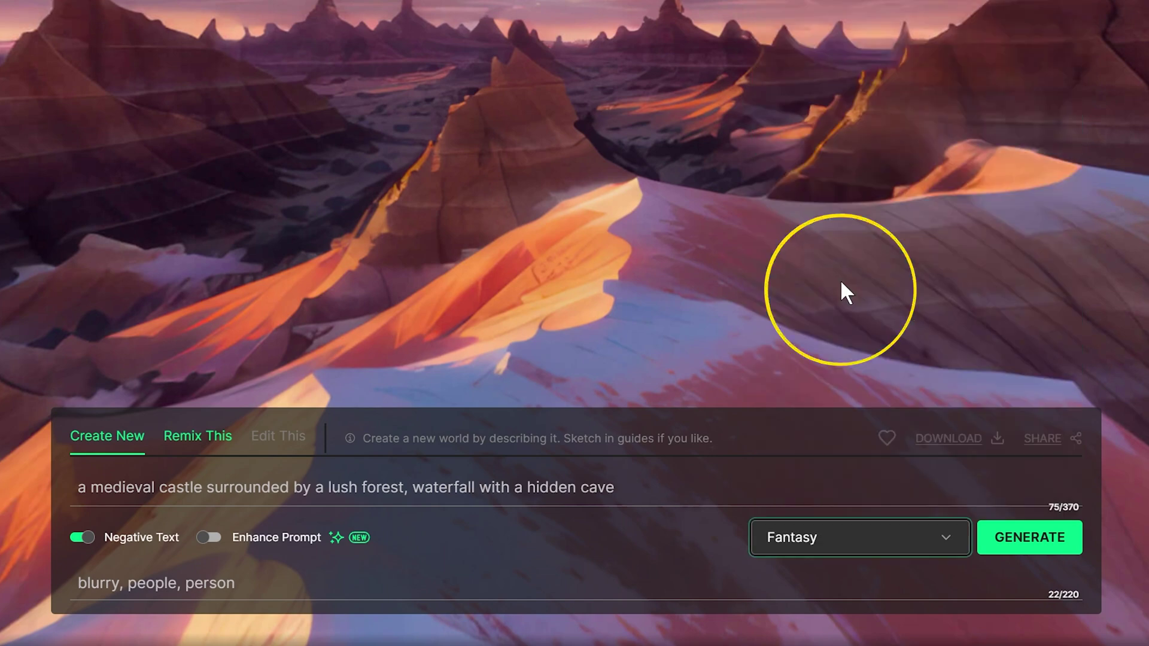
# Generate the castle skybox and look around the result.
pyautogui.click(1035, 554)
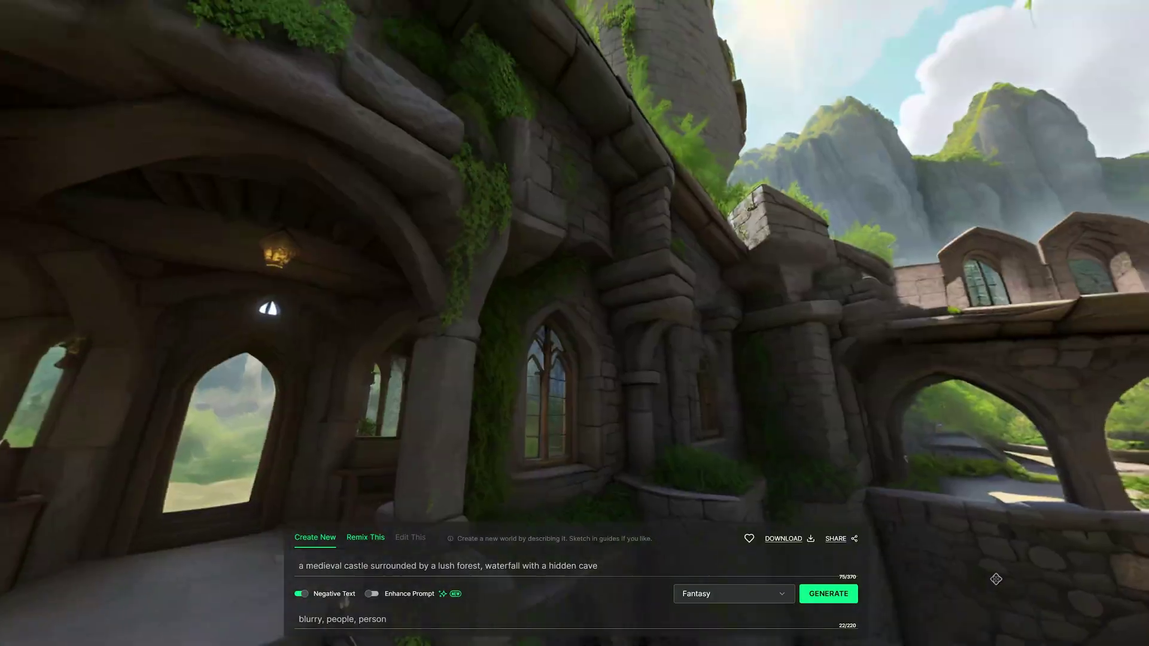
pyautogui.moveTo(995, 579); pyautogui.dragTo(922, 489)
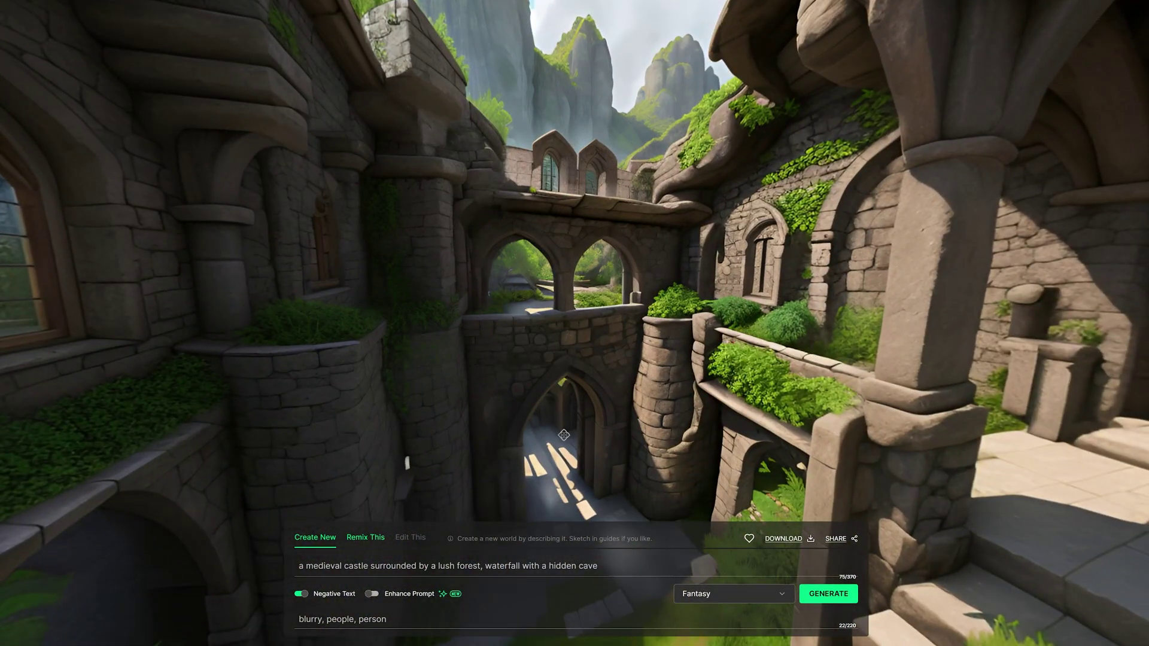
pyautogui.click(360, 541)
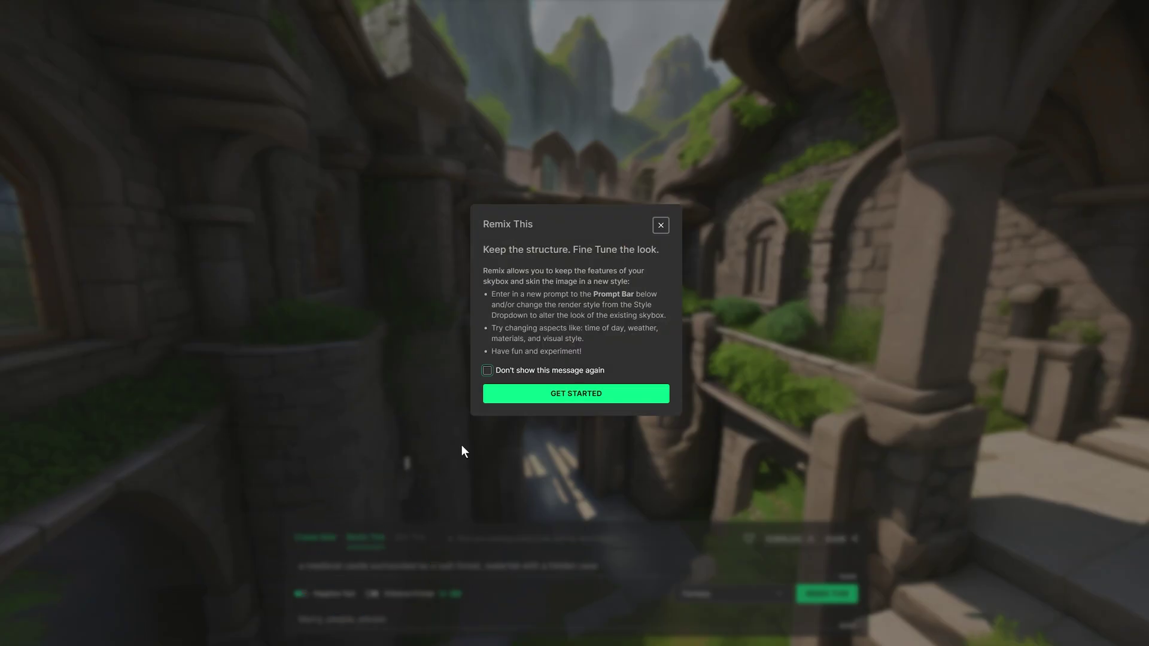
# Dismiss the remix introduction and open the Fantasy style choices for remixing.
pyautogui.click(576, 395)
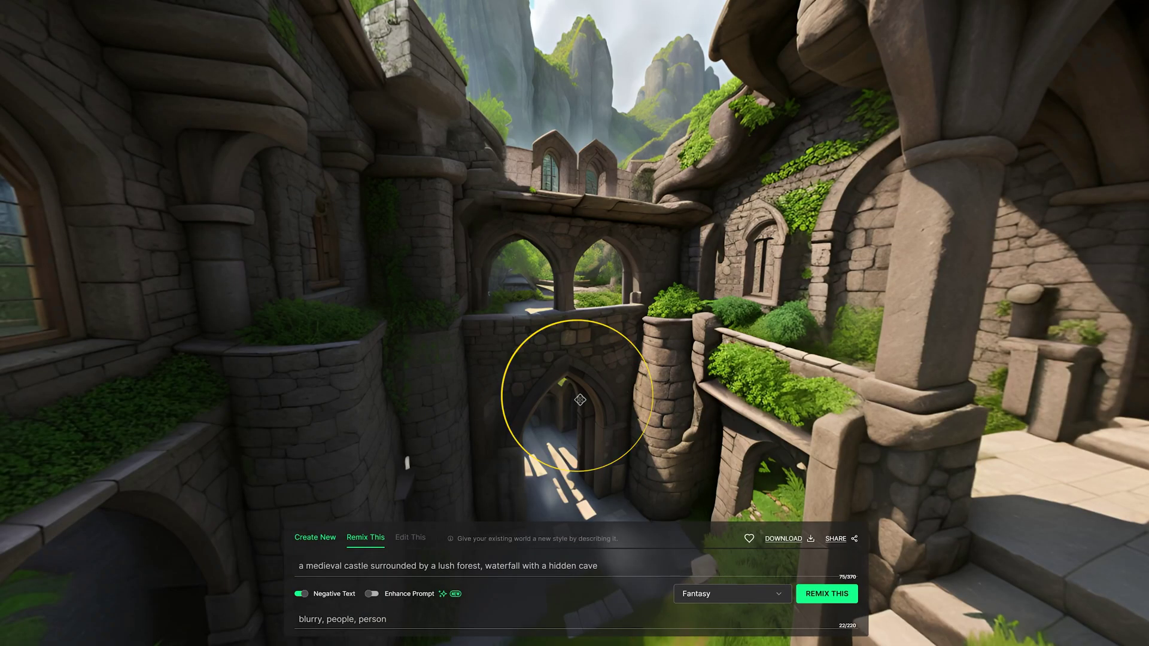
pyautogui.click(728, 595)
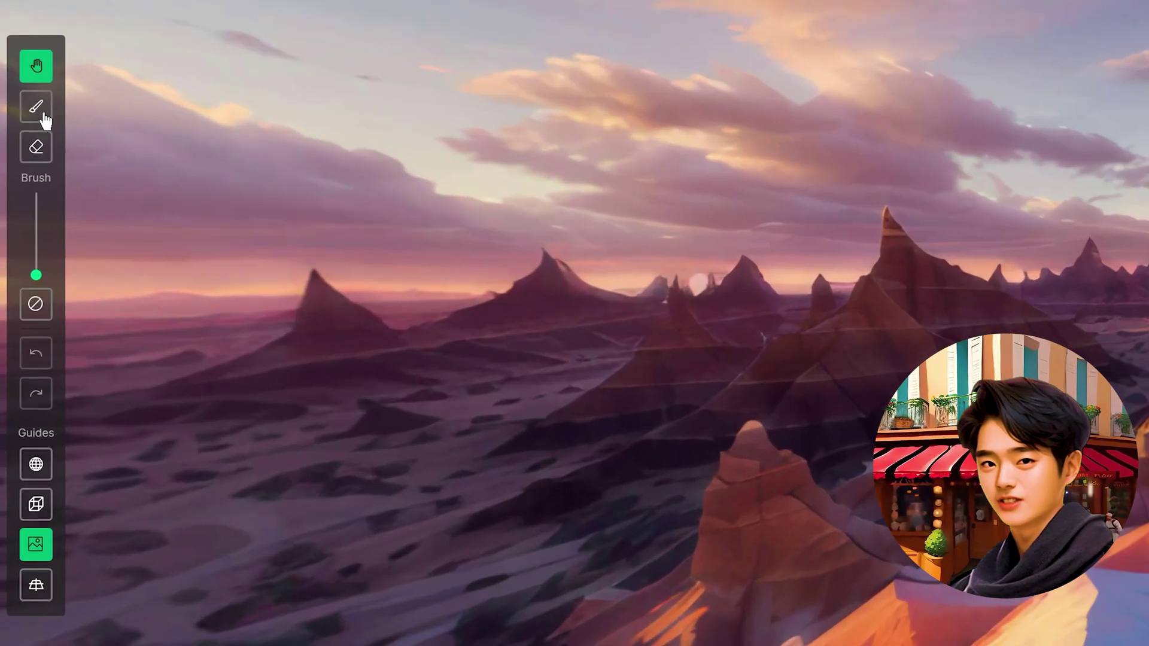
# Try the sketch brush size and the eraser tool.
pyautogui.click(44, 114)
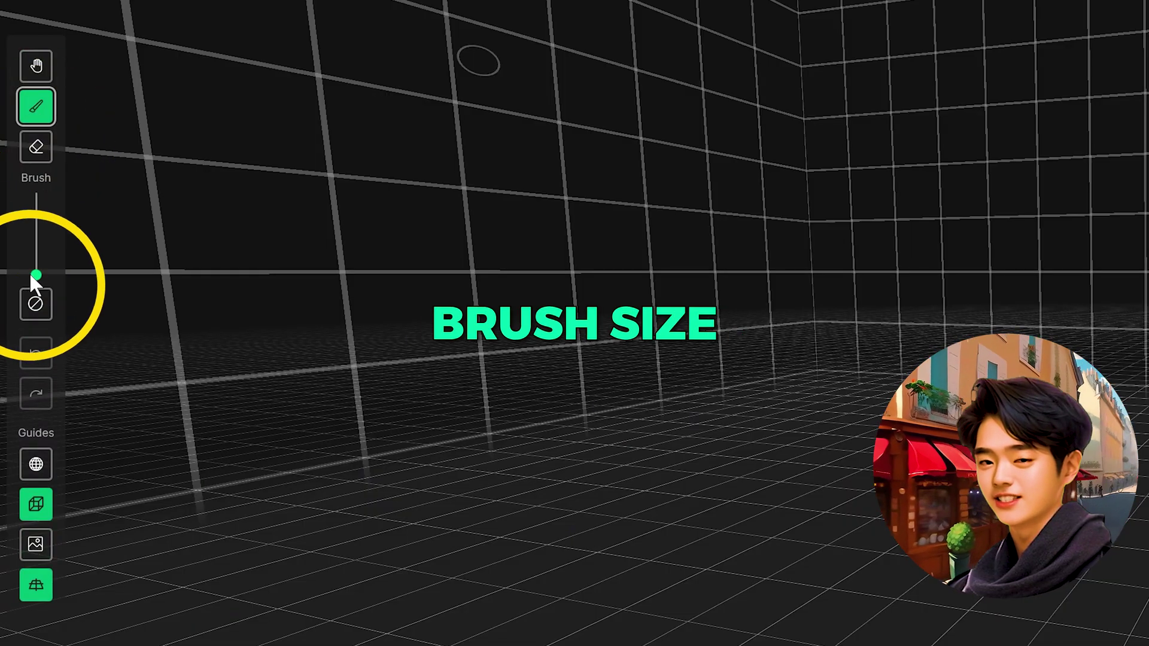
pyautogui.moveTo(33, 274)
pyautogui.mouseDown()
pyautogui.moveTo(42, 225)
pyautogui.moveTo(36, 274)
pyautogui.mouseUp()
pyautogui.click(34, 154)
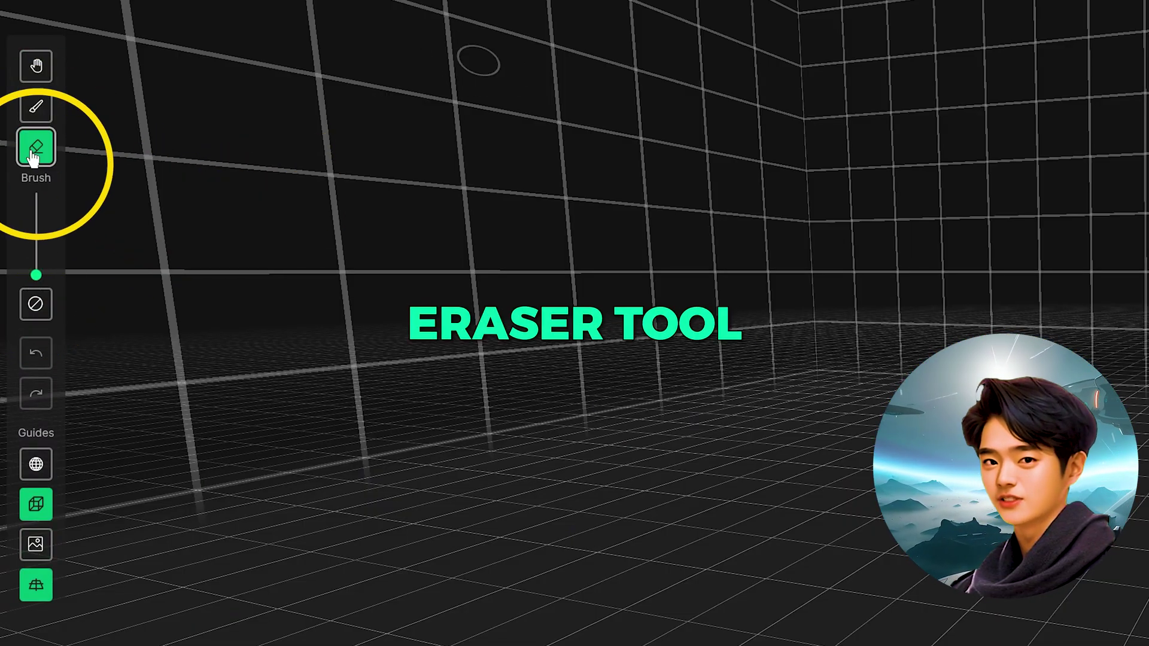
# Cycle the sphere, cube and skybox guides, then show the floor plane grid with a human figure.
pyautogui.click(36, 464)
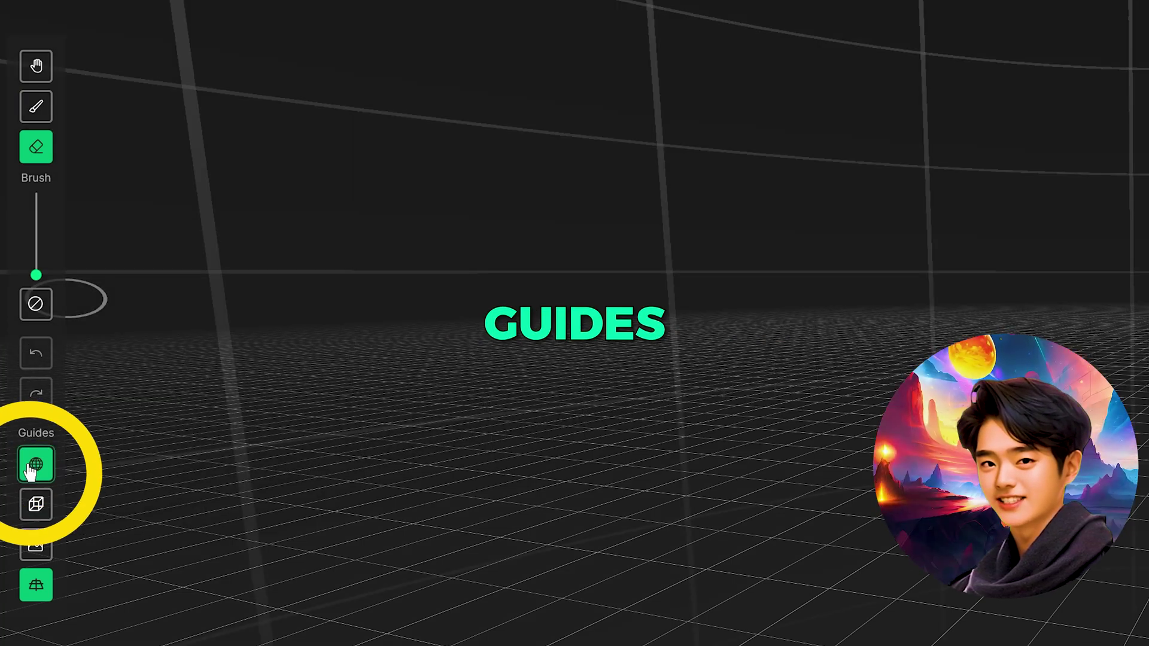
pyautogui.click(35, 508)
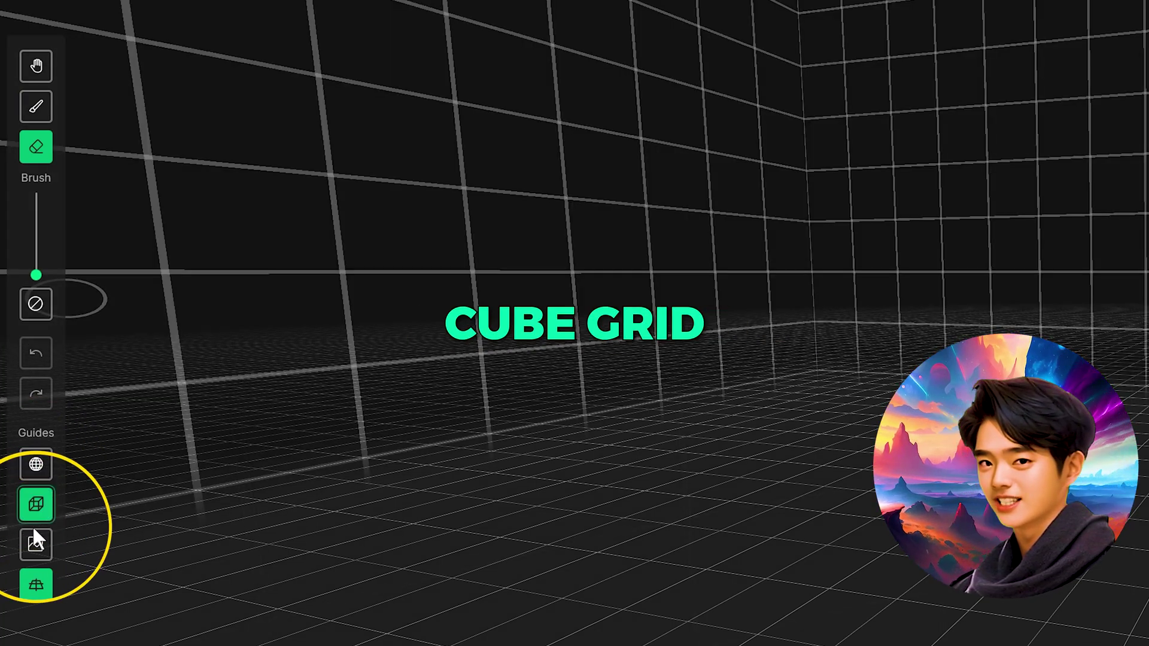
pyautogui.click(35, 545)
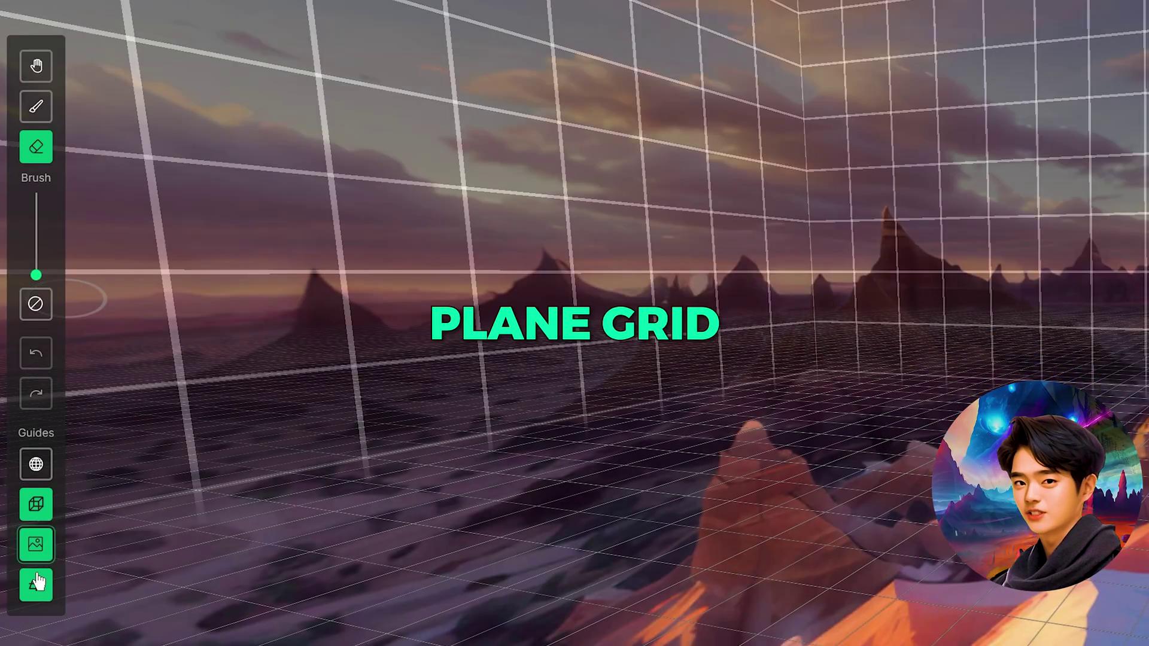
pyautogui.click(36, 585)
pyautogui.click(18, 464)
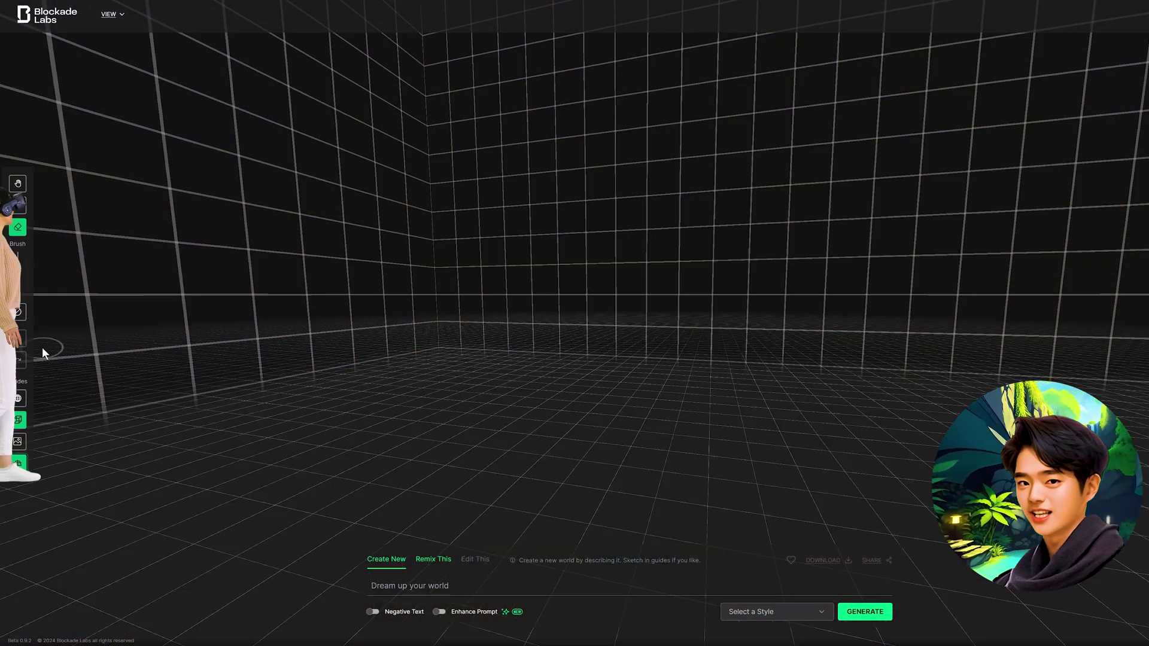
pyautogui.click(18, 206)
# Paint doorway outlines, a large right-hand rectangle and open-door diagonals on the walls.
pyautogui.moveTo(209, 431)
pyautogui.mouseDown()
pyautogui.moveTo(243, 157)
pyautogui.moveTo(380, 413)
pyautogui.mouseUp()
pyautogui.moveTo(428, 374)
pyautogui.mouseDown()
pyautogui.moveTo(506, 80)
pyautogui.moveTo(528, 350)
pyautogui.mouseUp()
pyautogui.moveTo(547, 336)
pyautogui.mouseDown()
pyautogui.moveTo(624, 151)
pyautogui.moveTo(641, 328)
pyautogui.mouseUp()
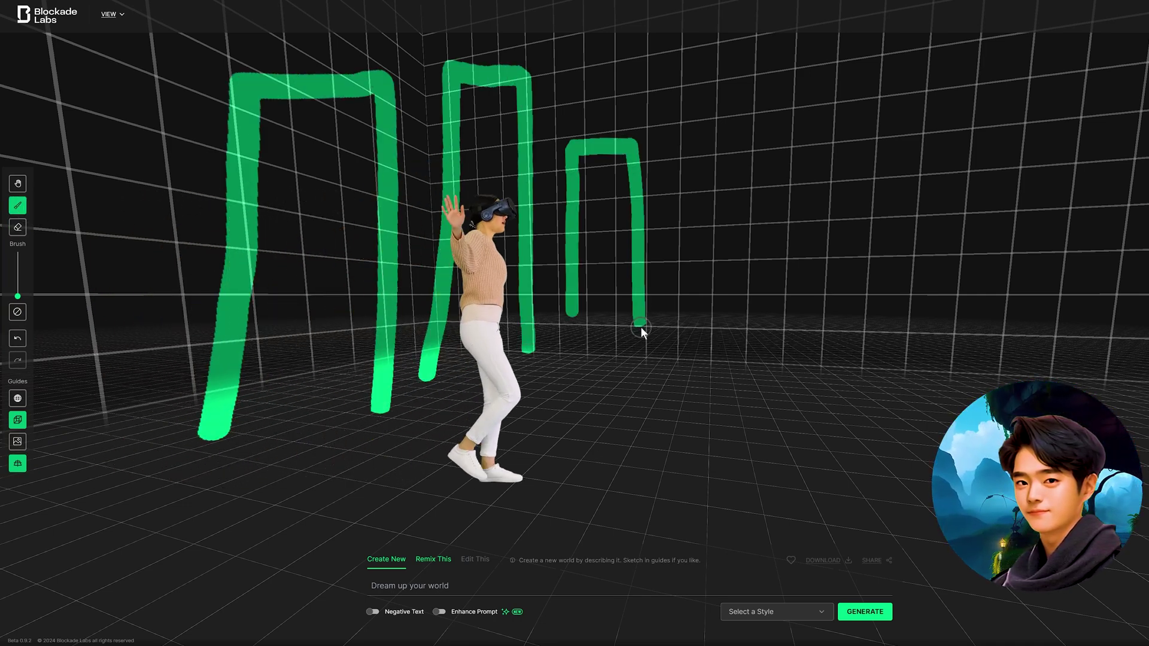
pyautogui.moveTo(793, 331)
pyautogui.mouseDown()
pyautogui.moveTo(870, 187)
pyautogui.moveTo(867, 329)
pyautogui.mouseUp()
pyautogui.moveTo(914, 385)
pyautogui.mouseDown()
pyautogui.moveTo(1036, 70)
pyautogui.moveTo(1052, 371)
pyautogui.mouseUp()
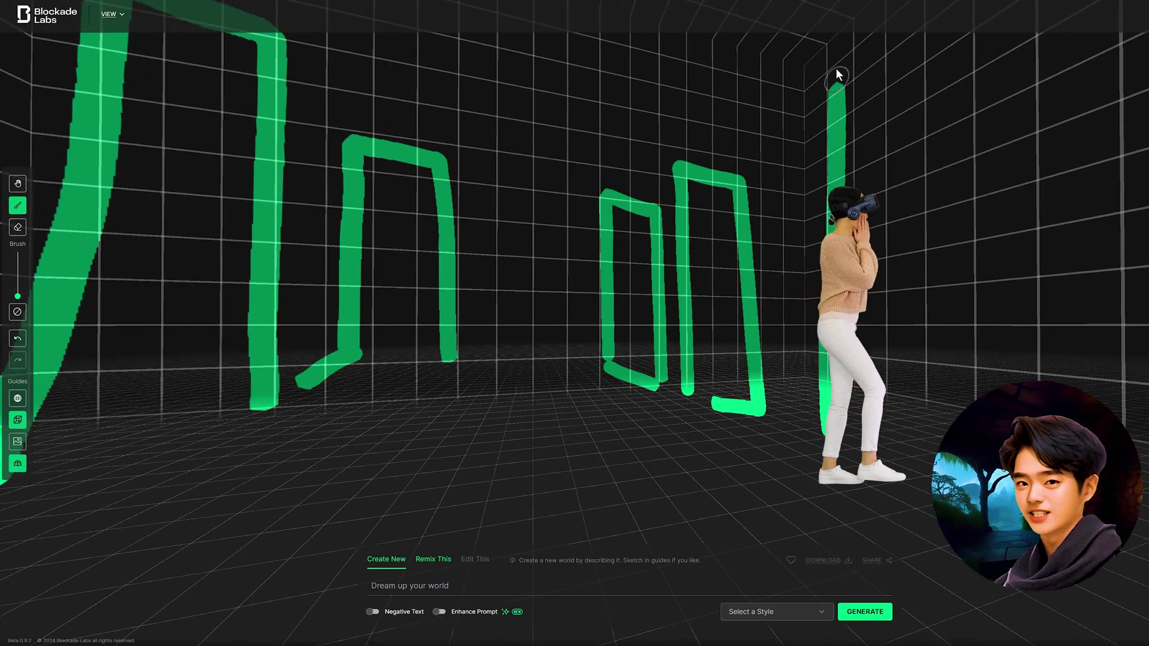
pyautogui.moveTo(835, 67)
pyautogui.mouseDown()
pyautogui.moveTo(1017, 467)
pyautogui.moveTo(838, 432)
pyautogui.mouseUp()
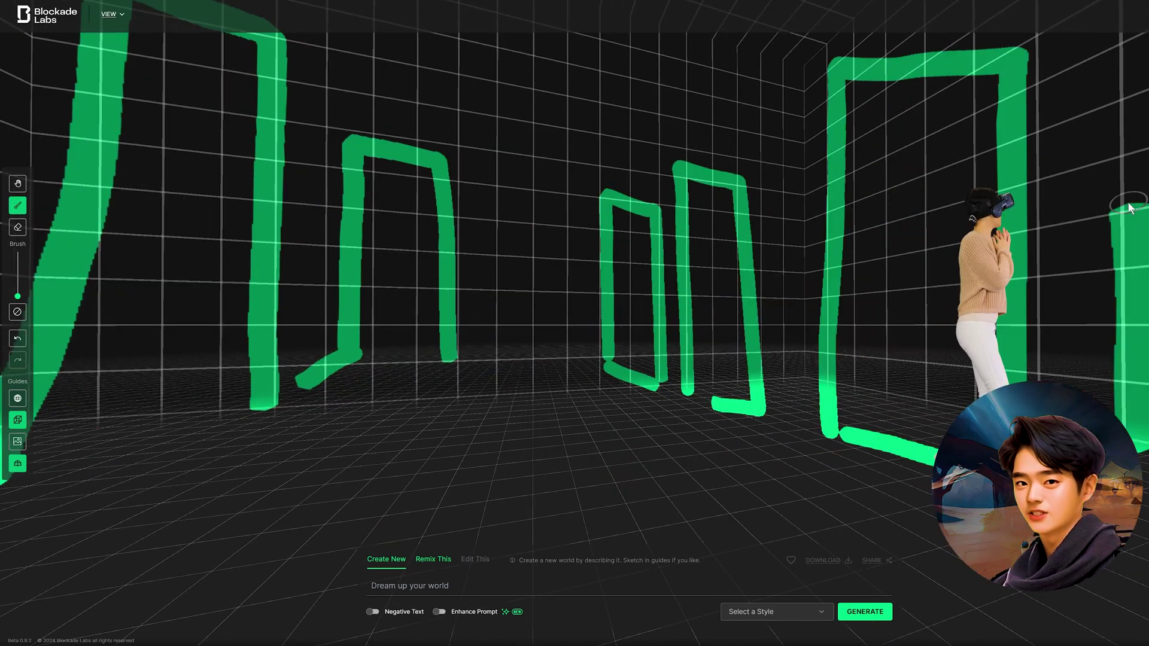
pyautogui.moveTo(1131, 210); pyautogui.dragTo(1030, 70)
pyautogui.moveTo(745, 200); pyautogui.dragTo(817, 267)
pyautogui.moveTo(763, 407); pyautogui.dragTo(814, 394)
# Paint street lines running into the distance and turn the view down the street.
pyautogui.moveTo(960, 399)
pyautogui.mouseDown()
pyautogui.moveTo(783, 456)
pyautogui.moveTo(808, 116)
pyautogui.moveTo(772, 353)
pyautogui.moveTo(824, 402)
pyautogui.mouseUp()
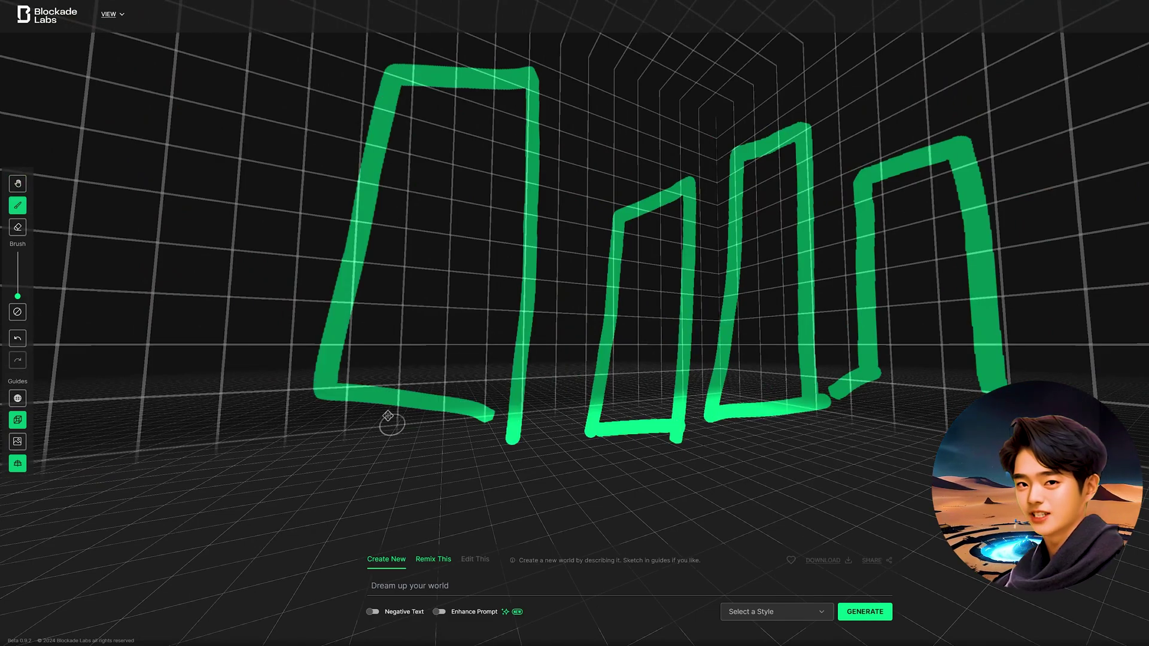
pyautogui.moveTo(329, 354); pyautogui.dragTo(463, 111)
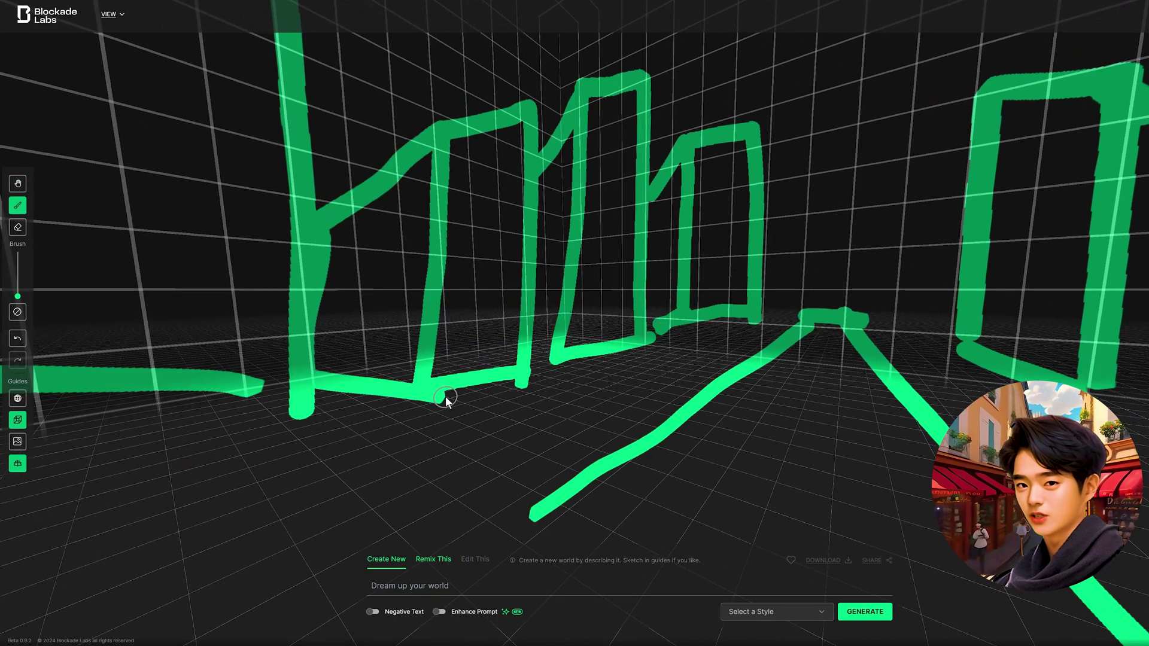
pyautogui.press('h')
pyautogui.moveTo(858, 380)
pyautogui.mouseDown()
pyautogui.moveTo(716, 334)
pyautogui.moveTo(635, 349)
pyautogui.mouseUp()
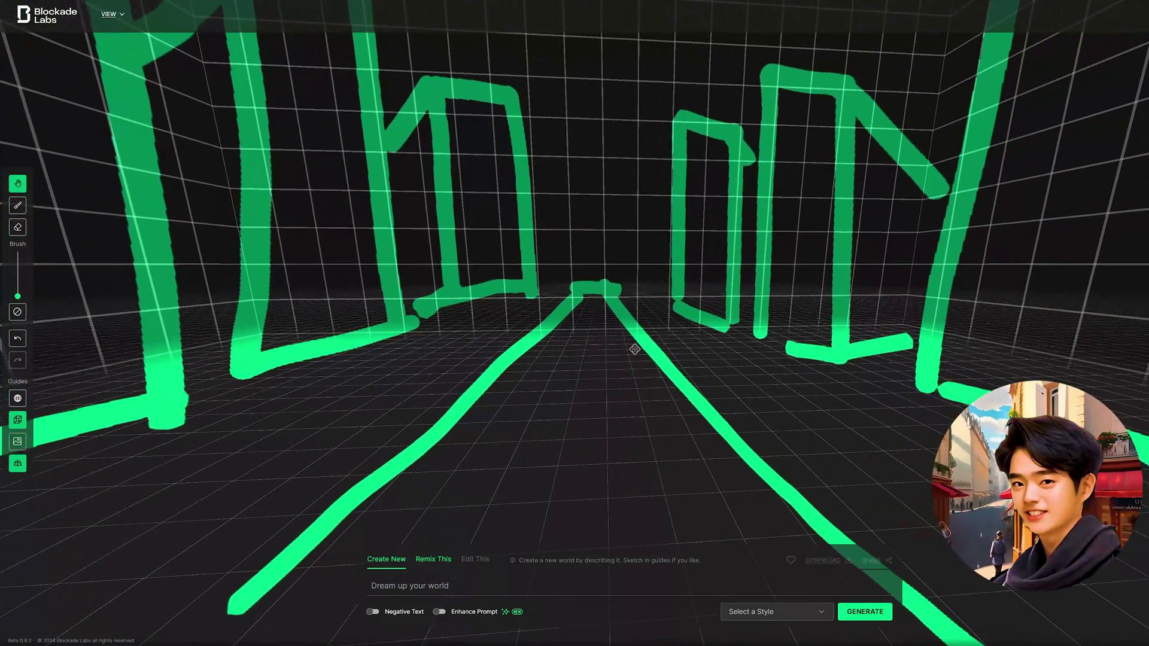
pyautogui.press('b')
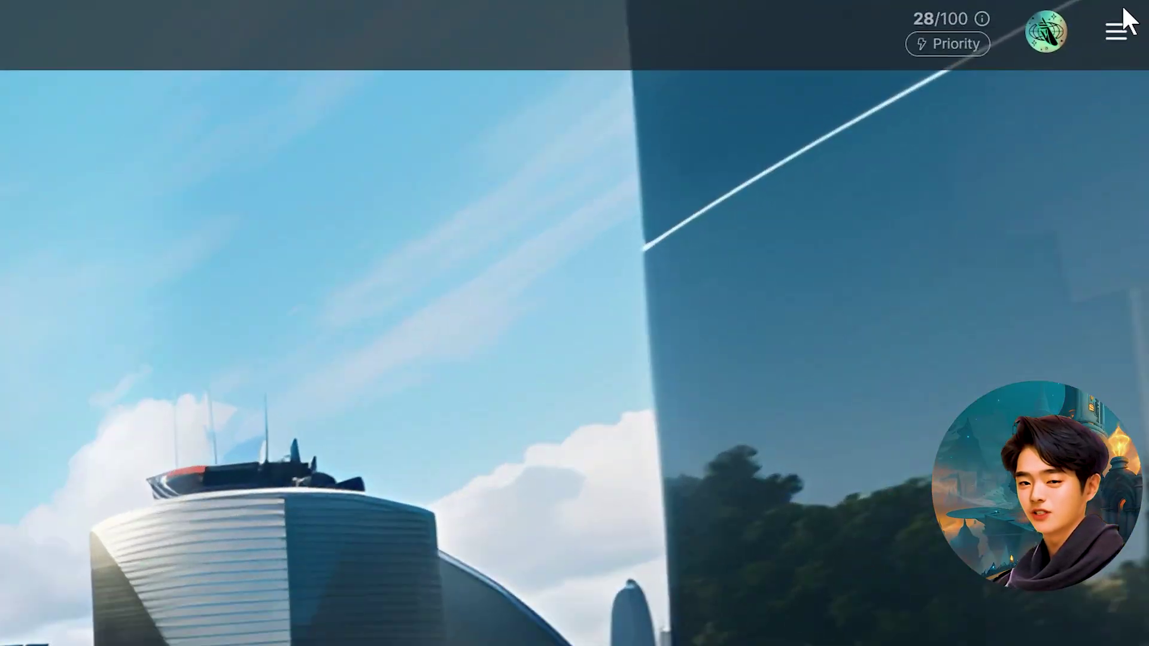
# Go to My Dashboard from the account menu and scroll through the generated skyboxes.
pyautogui.click(1118, 24)
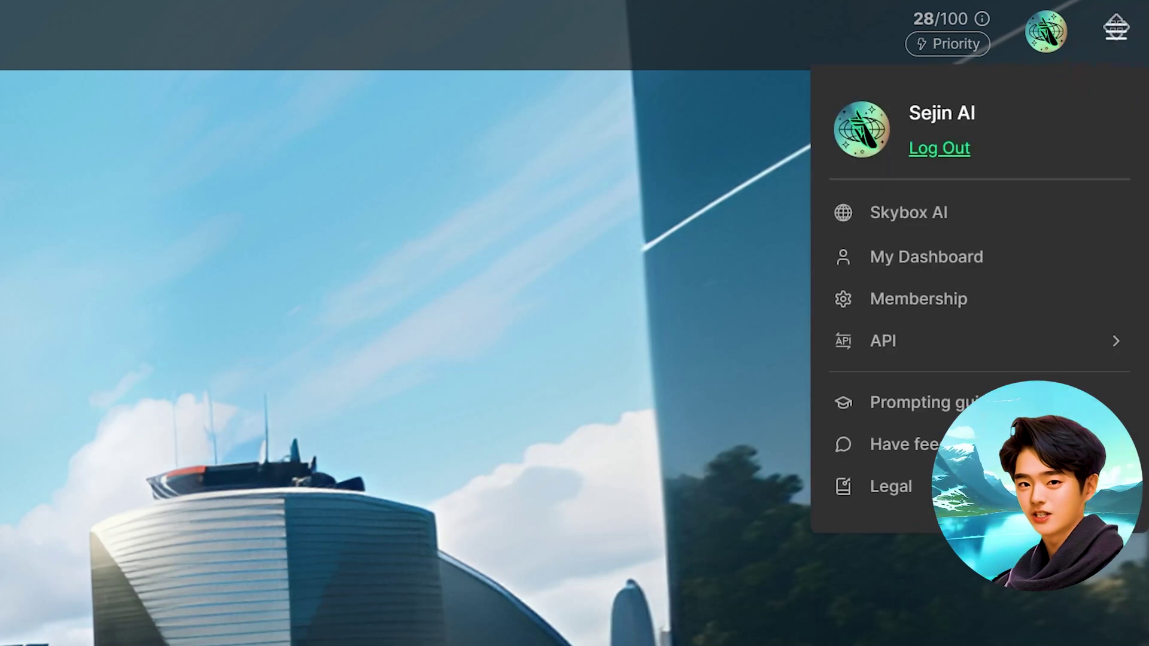
pyautogui.click(943, 263)
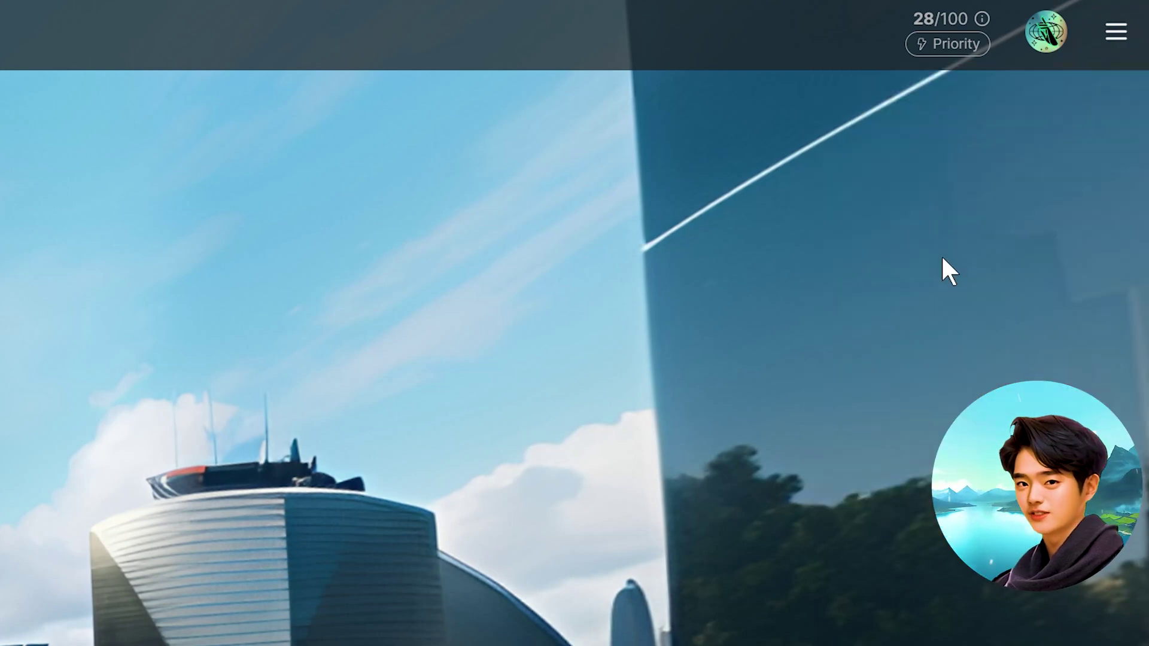
pyautogui.scroll(-5, 574, 323)
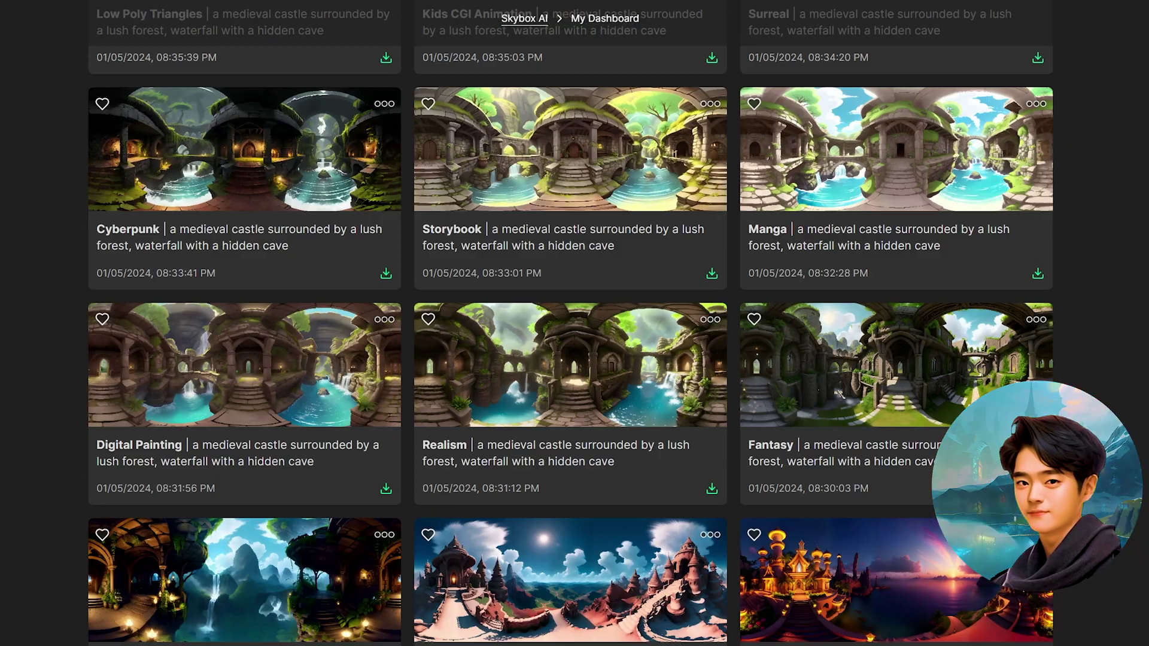
pyautogui.scroll(10, 575, 323)
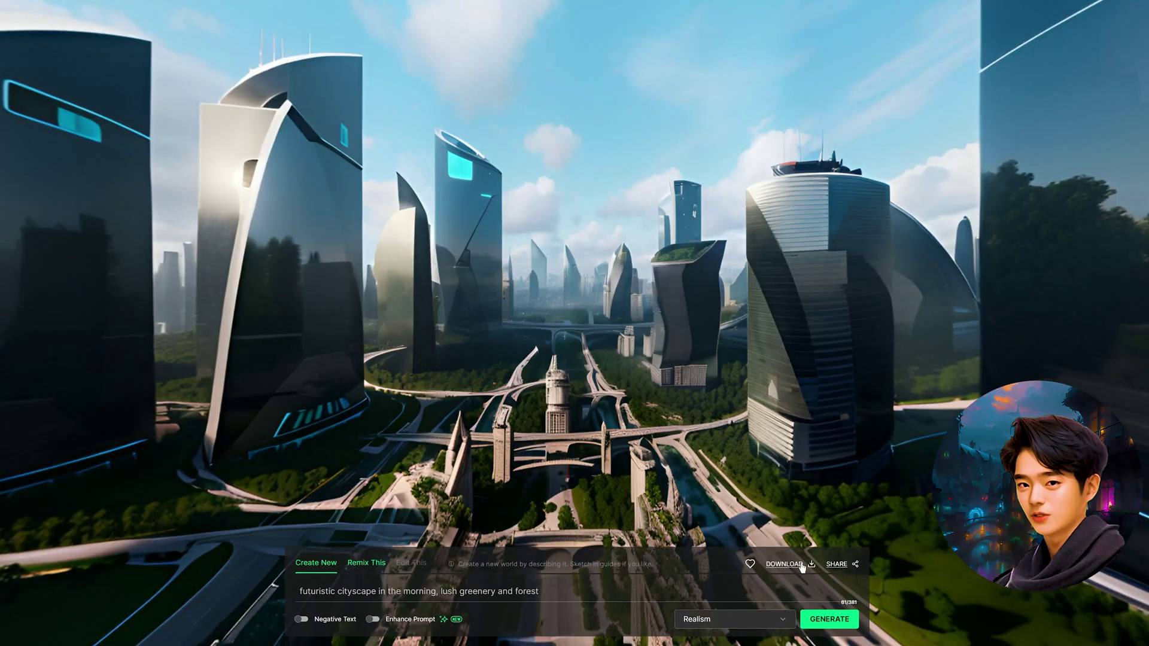
# Download the futuristic cityscape skybox as a Landscape video.
pyautogui.click(803, 565)
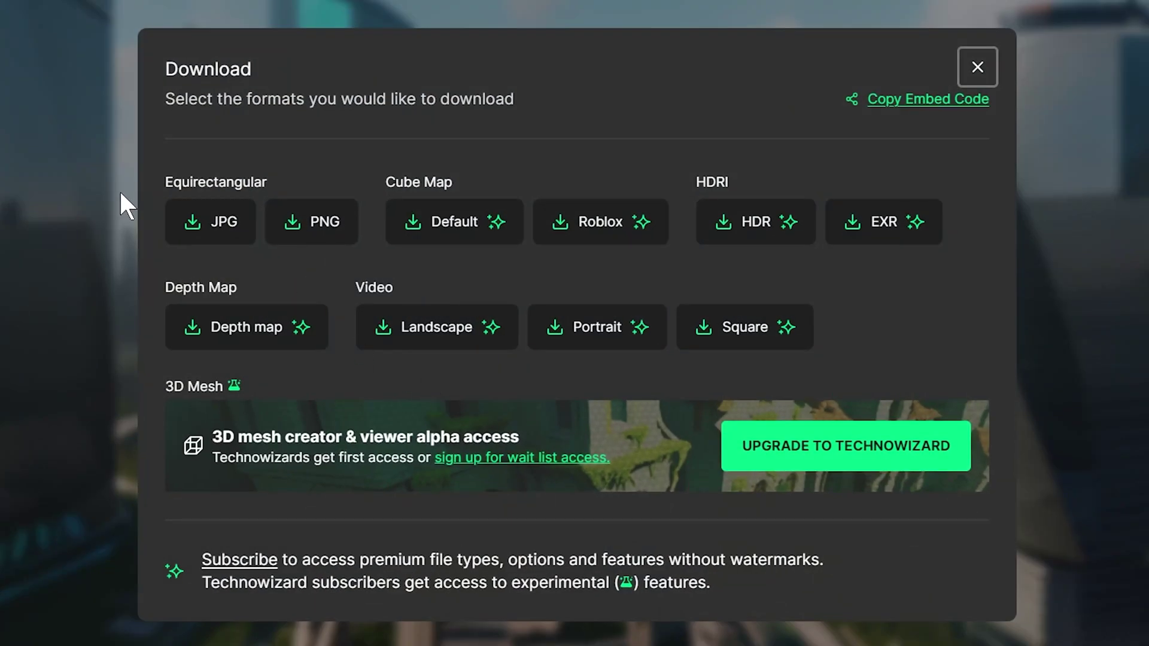
pyautogui.click(439, 322)
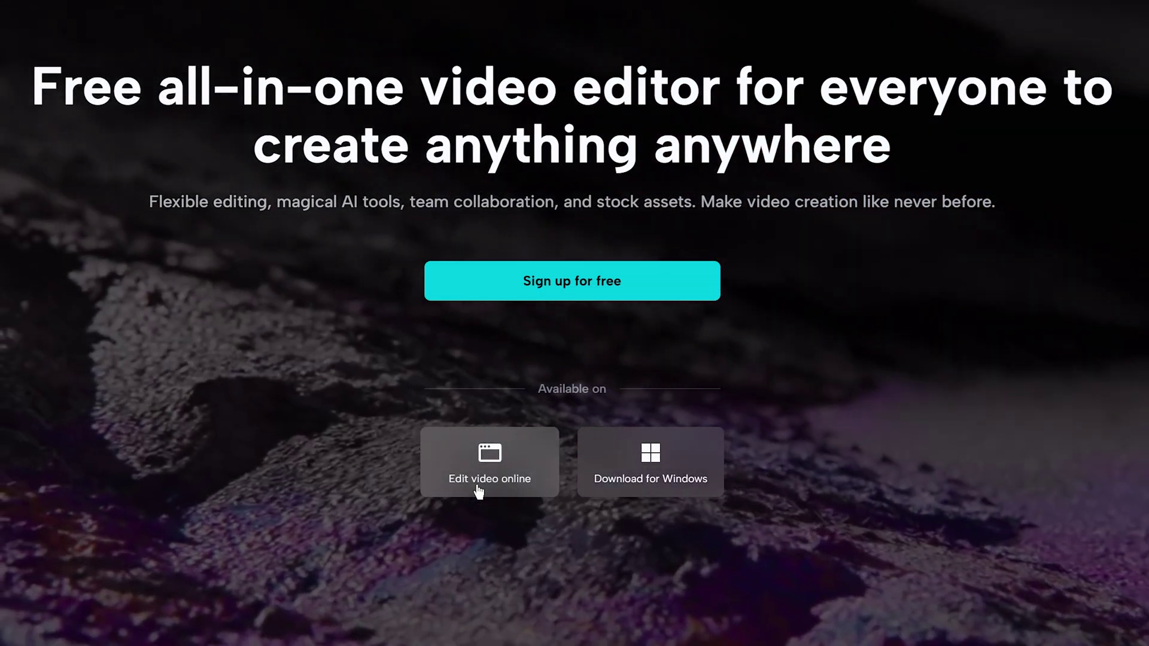
# Choose Edit video online on the CapCut landing page.
pyautogui.click(479, 492)
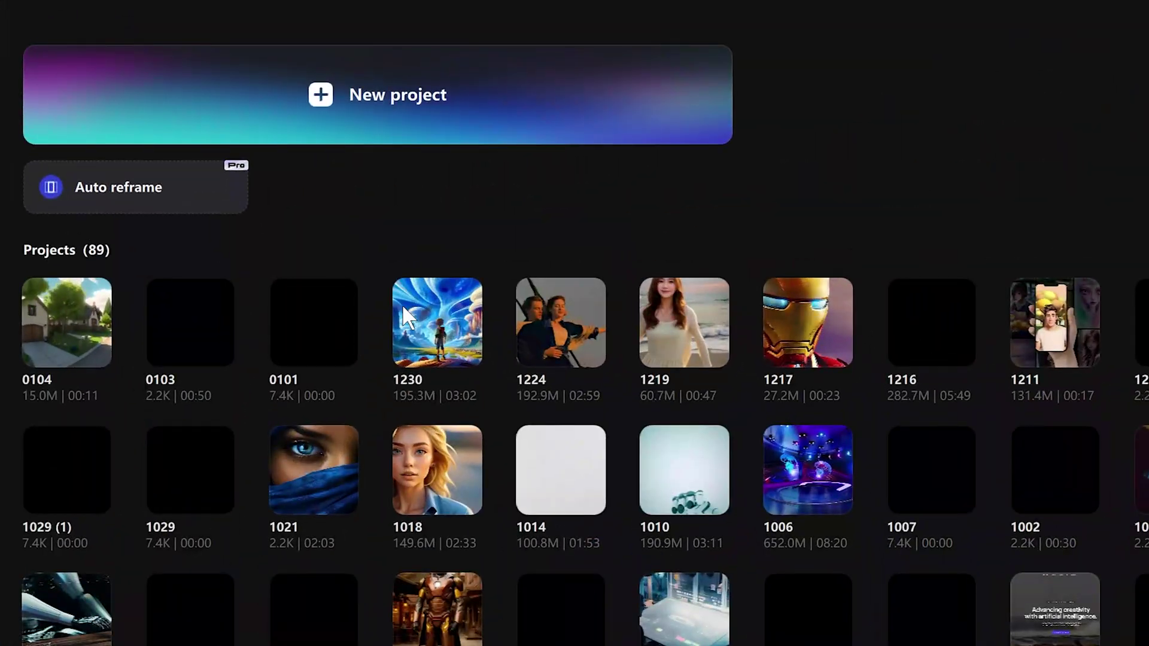
# Create a new project, import the skybox videos and place the castle clip on the timeline.
pyautogui.click(381, 104)
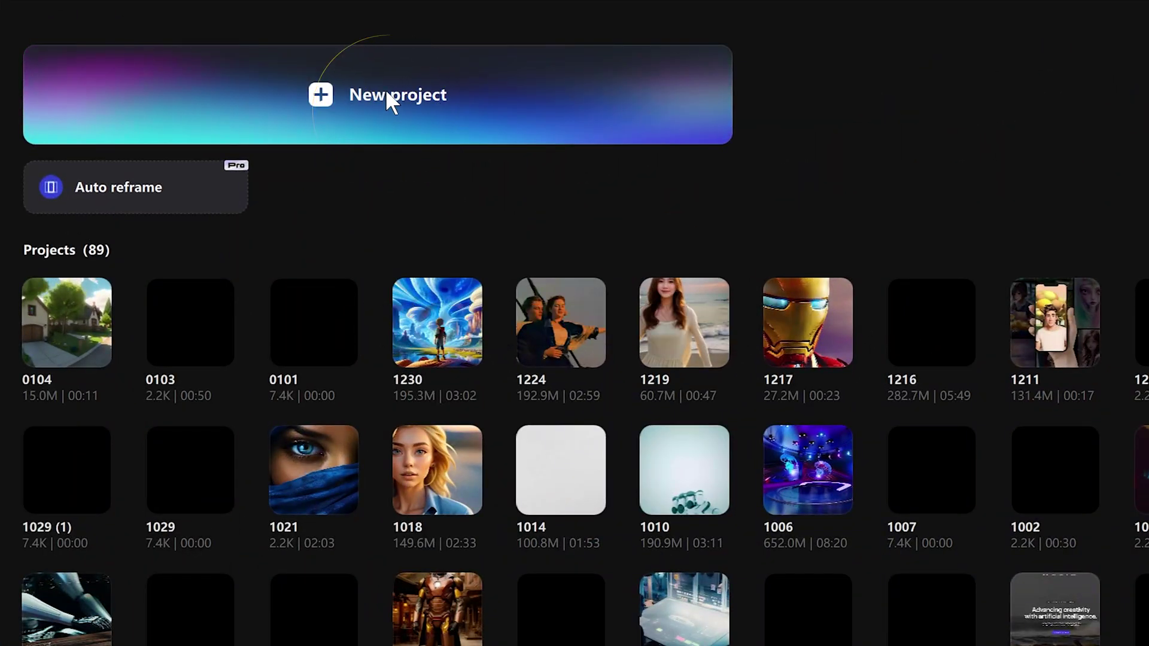
pyautogui.click(237, 199)
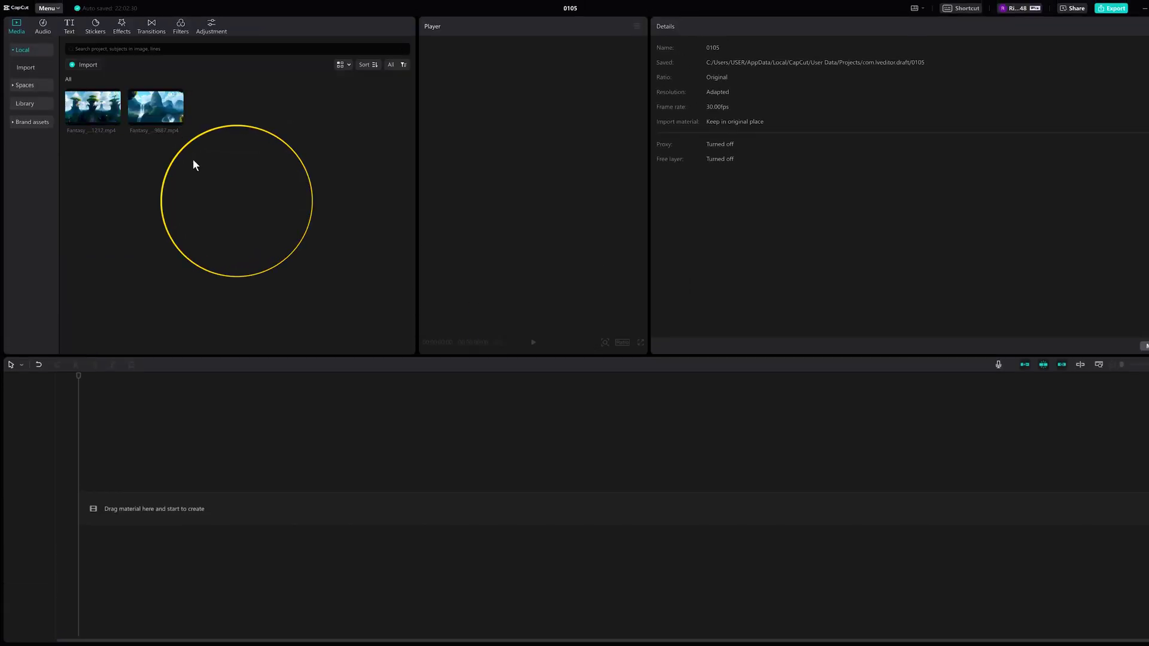
pyautogui.moveTo(156, 106); pyautogui.dragTo(95, 505)
pyautogui.click(533, 342)
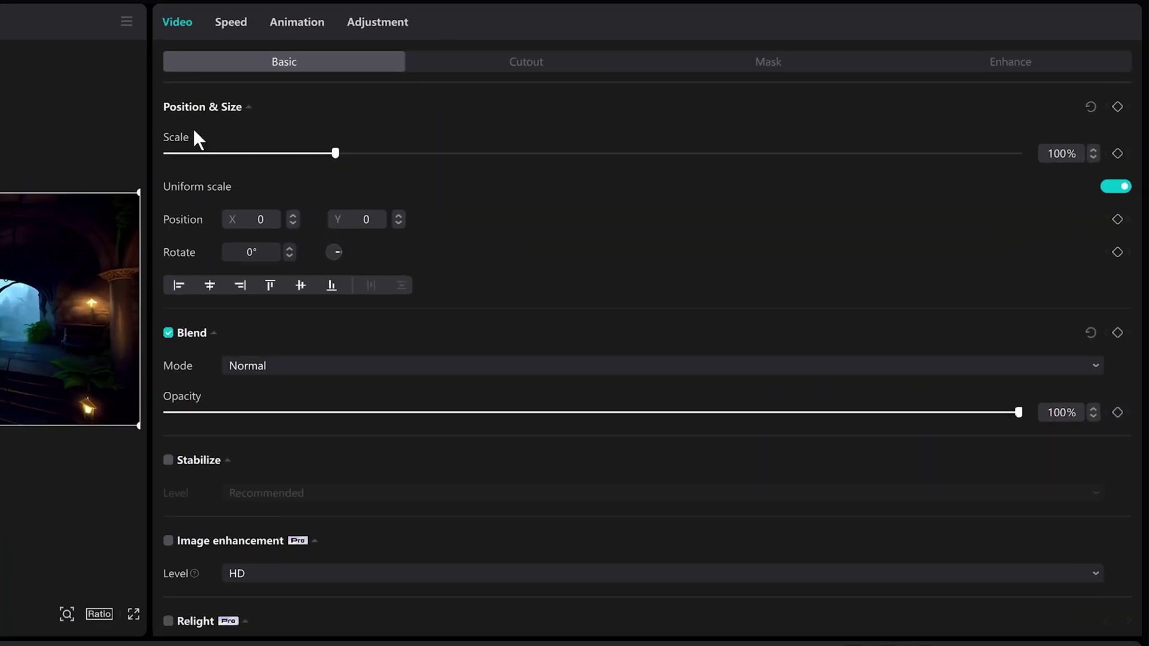
# Slow the castle clip to 0.6x, stretching its duration to about 50 seconds.
pyautogui.click(692, 26)
pyautogui.moveTo(752, 85); pyautogui.dragTo(743, 82)
pyautogui.moveTo(324, 128); pyautogui.dragTo(243, 132)
pyautogui.click(341, 129)
pyautogui.click(1126, 185)
pyautogui.click(1125, 179)
pyautogui.click(1126, 179)
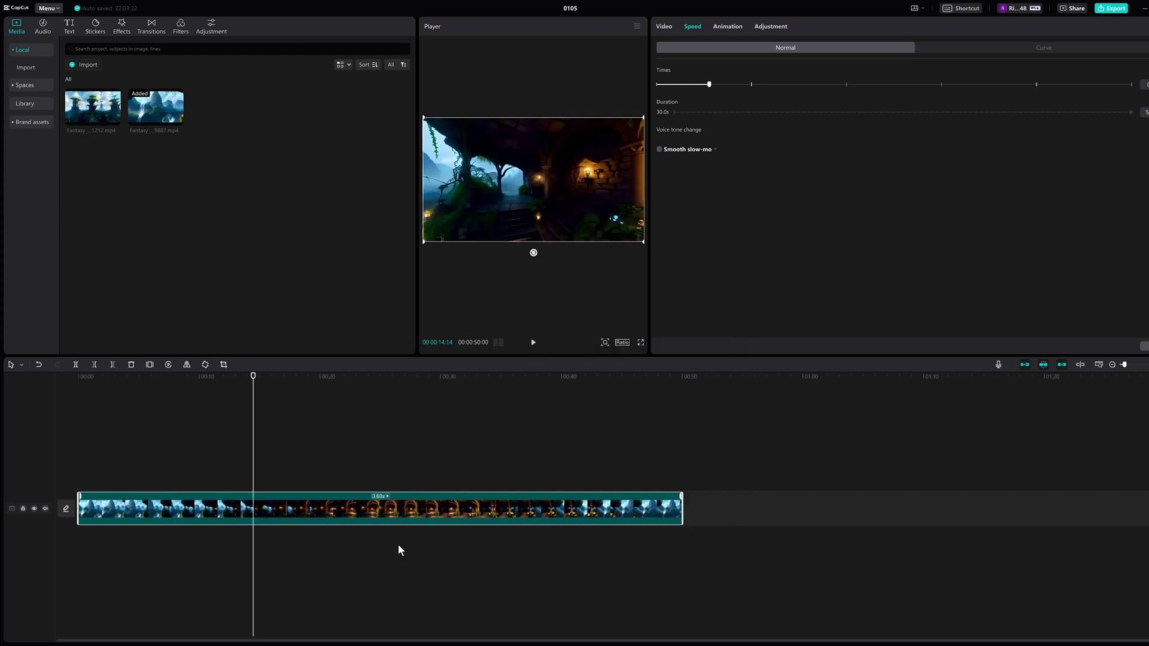
# Duplicate the castle clip onto a track above and paste a copy after it.
pyautogui.moveTo(426, 507); pyautogui.dragTo(429, 475)
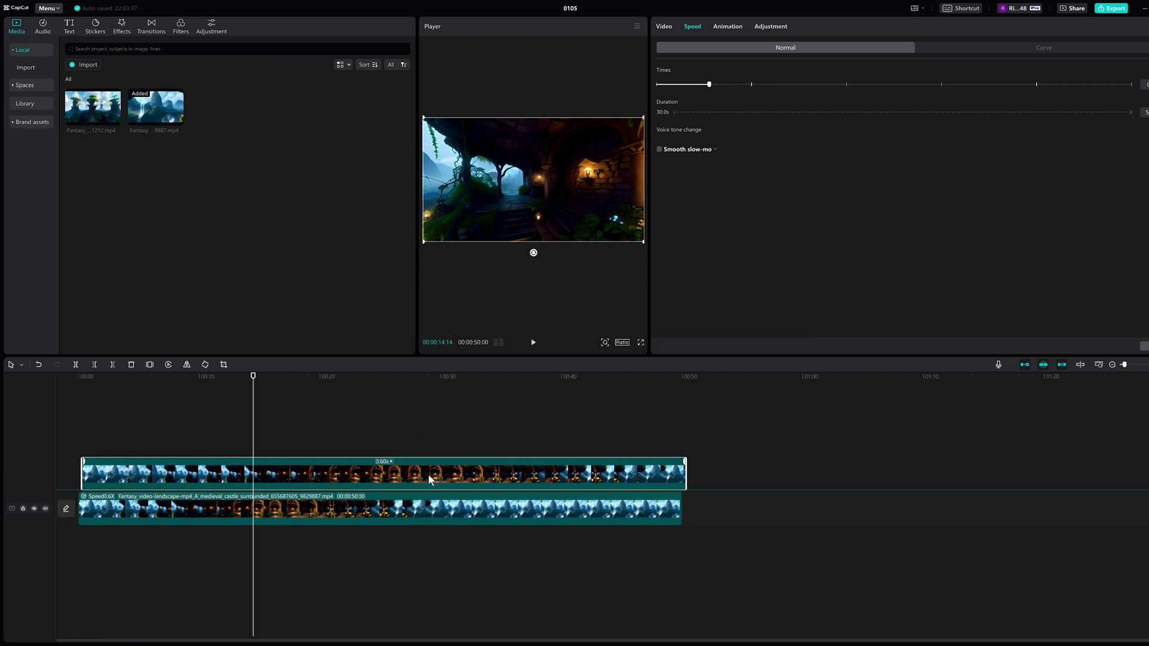
pyautogui.click(177, 475)
pyautogui.hotkey('ctrl', 'c')
pyautogui.hotkey('ctrl', 'v')
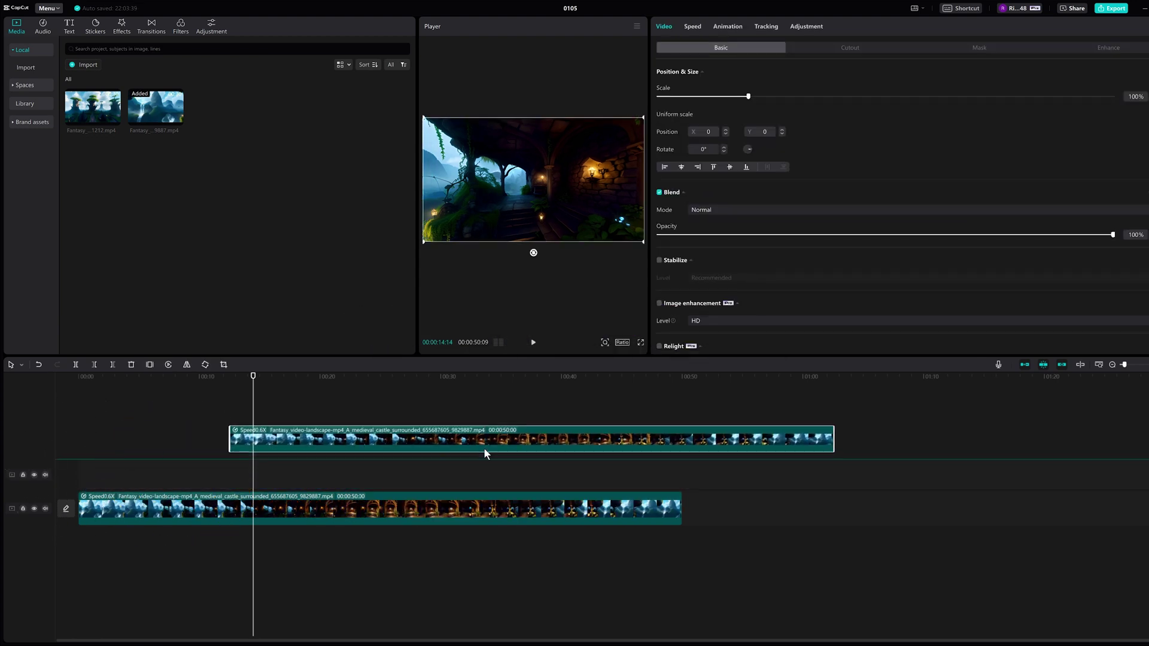
pyautogui.click(683, 506)
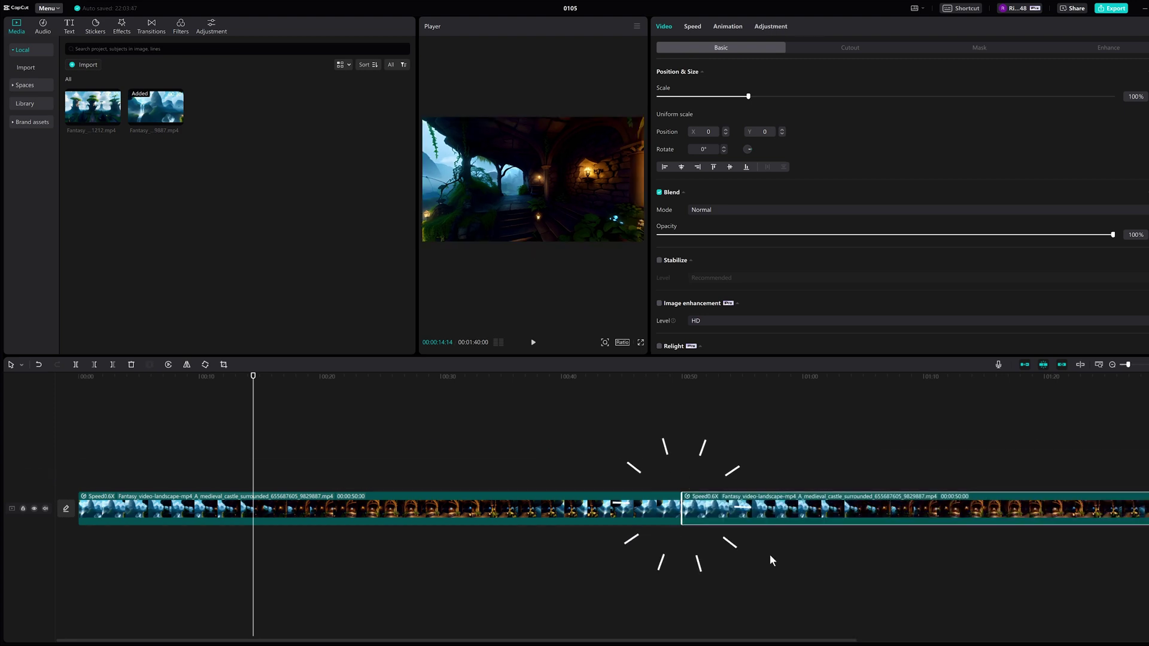
# Place the fantasy kingdom clip after the castle clip and preview the join.
pyautogui.moveTo(122, 126); pyautogui.dragTo(662, 513)
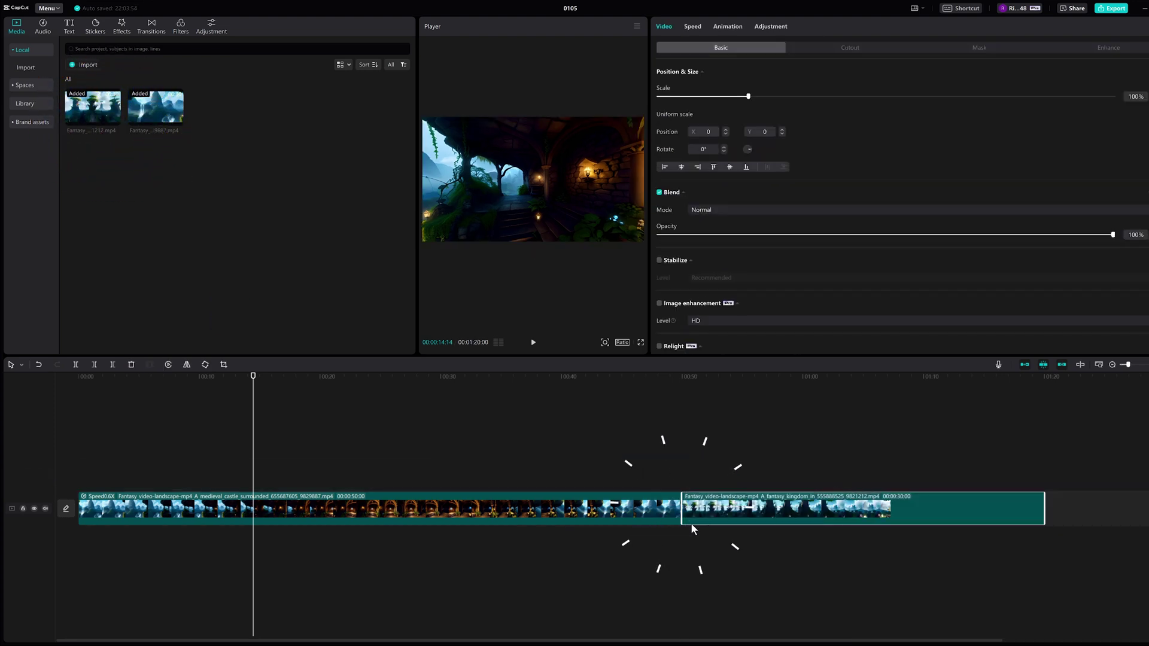
pyautogui.click(641, 473)
pyautogui.click(533, 342)
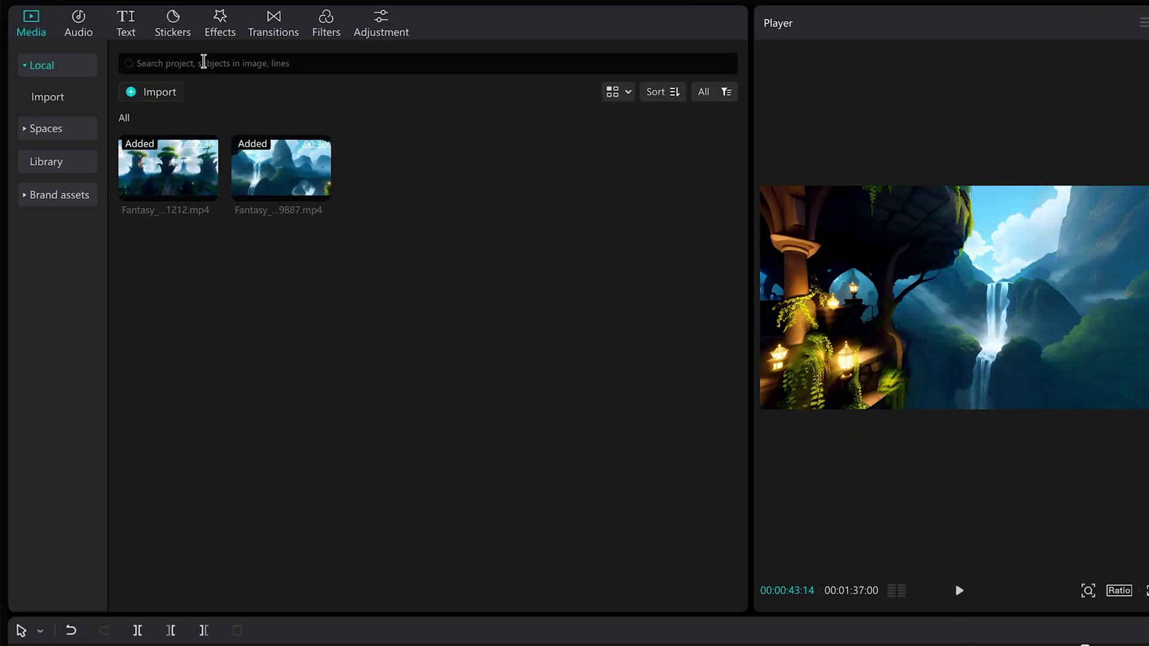
# Search music for 'meditation', preview several tracks, and put 432hz Meditation Music under the video clips.
pyautogui.click(93, 29)
pyautogui.click(170, 71)
pyautogui.write('meditat')
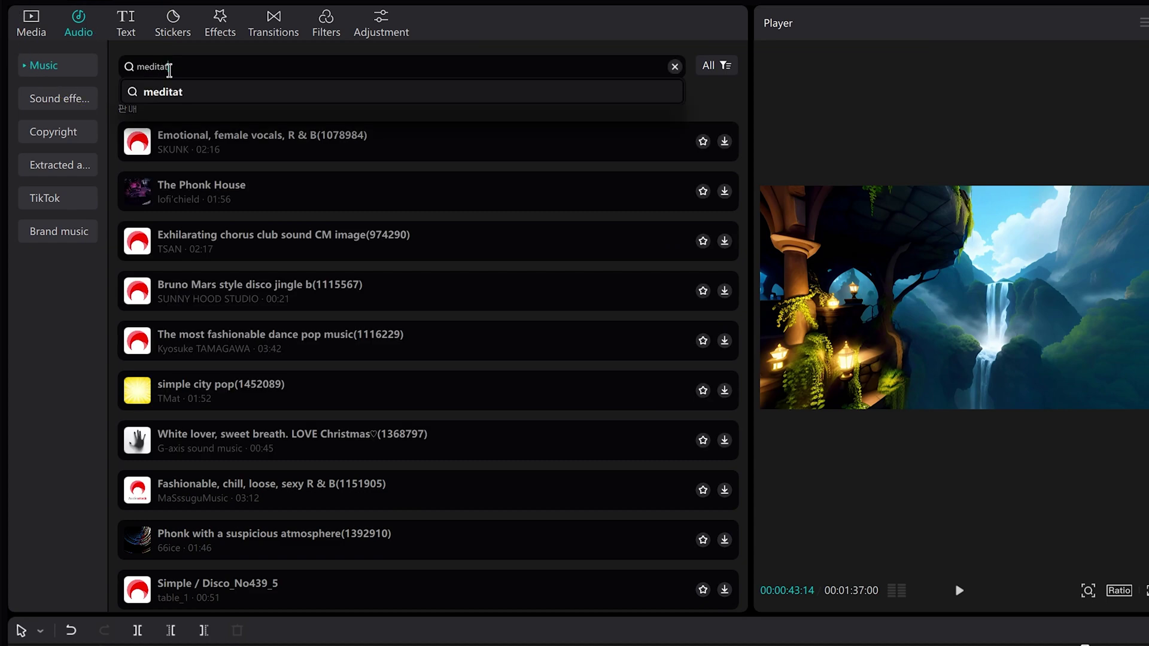
pyautogui.write('ion')
pyautogui.press('Return')
pyautogui.click(301, 133)
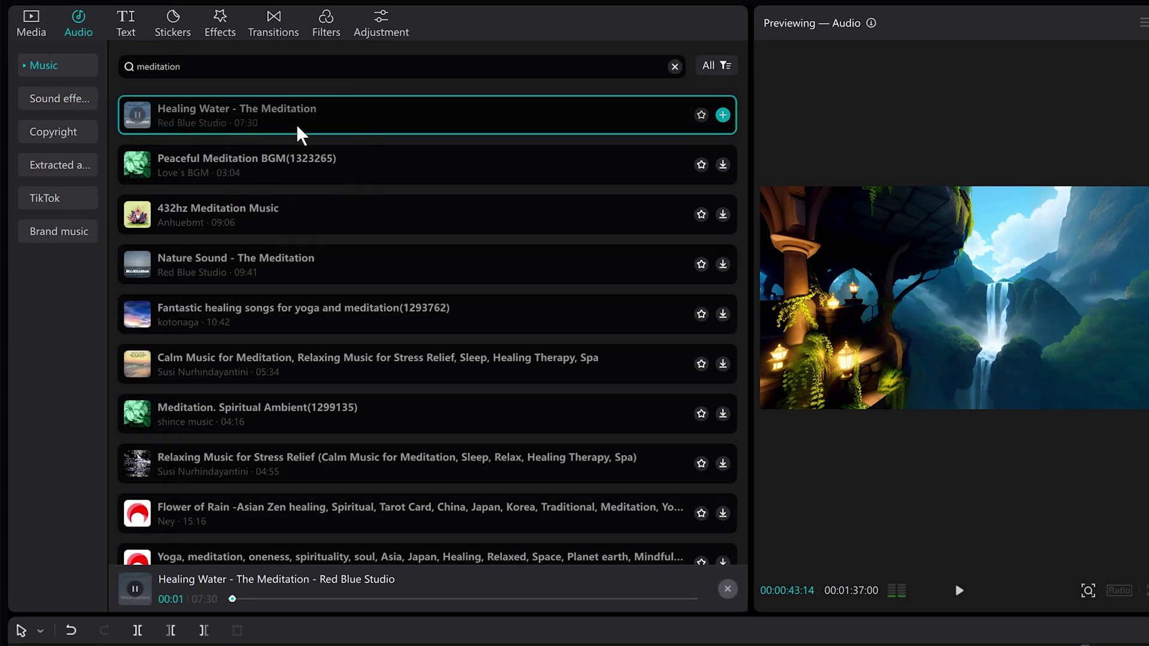
pyautogui.click(301, 162)
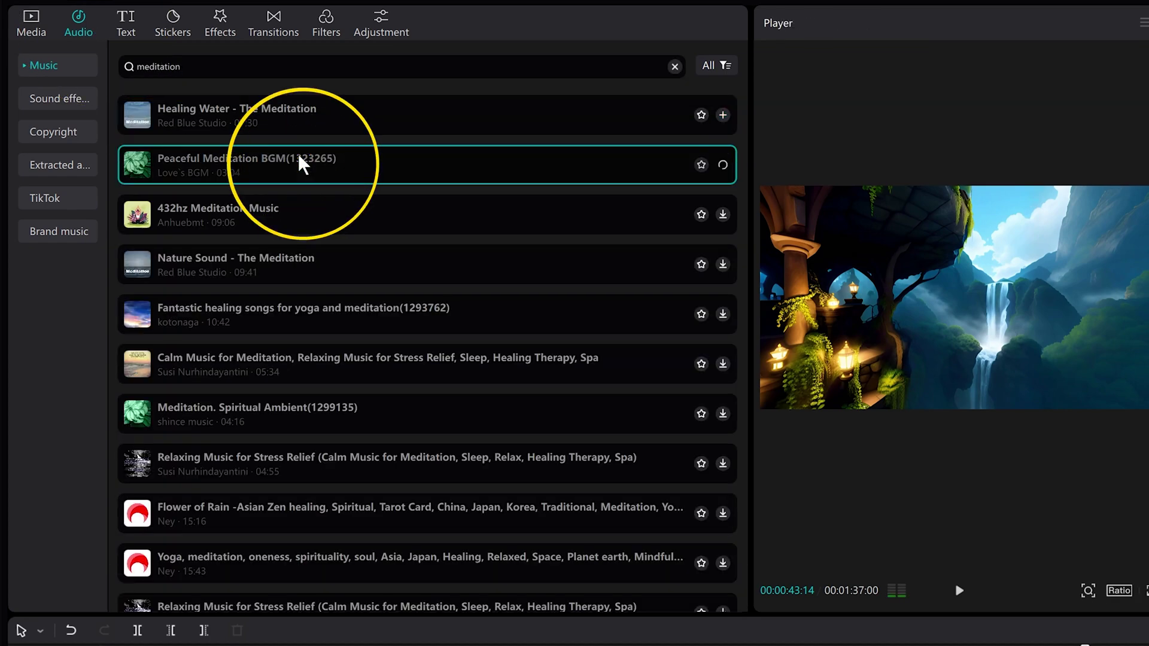
pyautogui.click(300, 212)
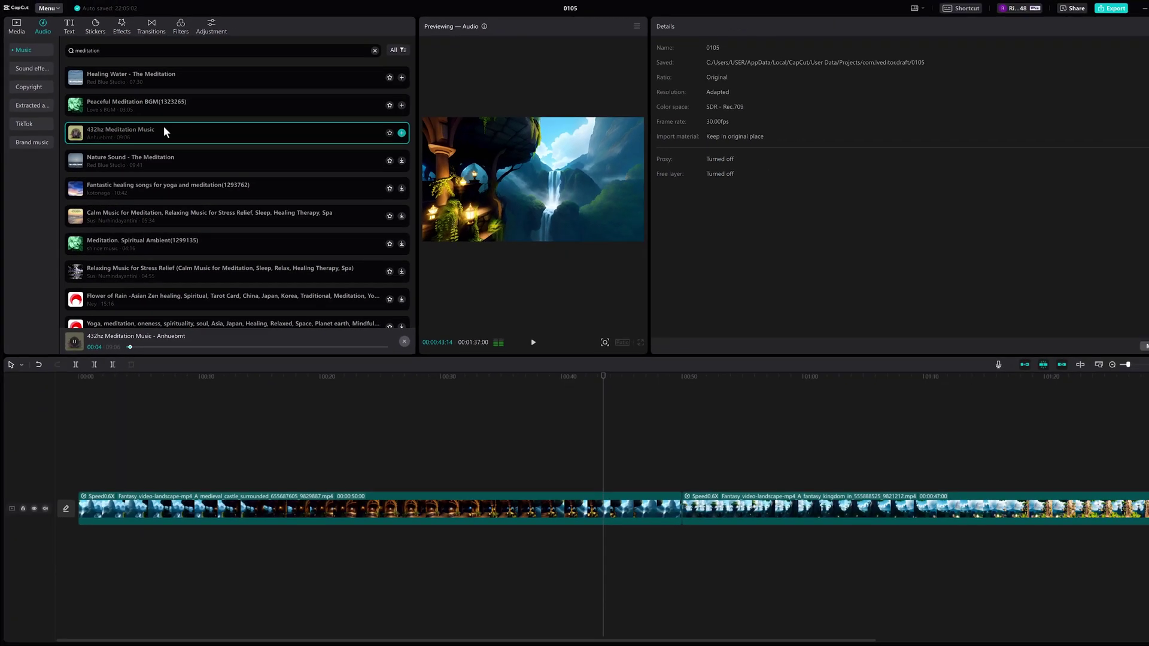
pyautogui.moveTo(300, 212); pyautogui.dragTo(112, 564)
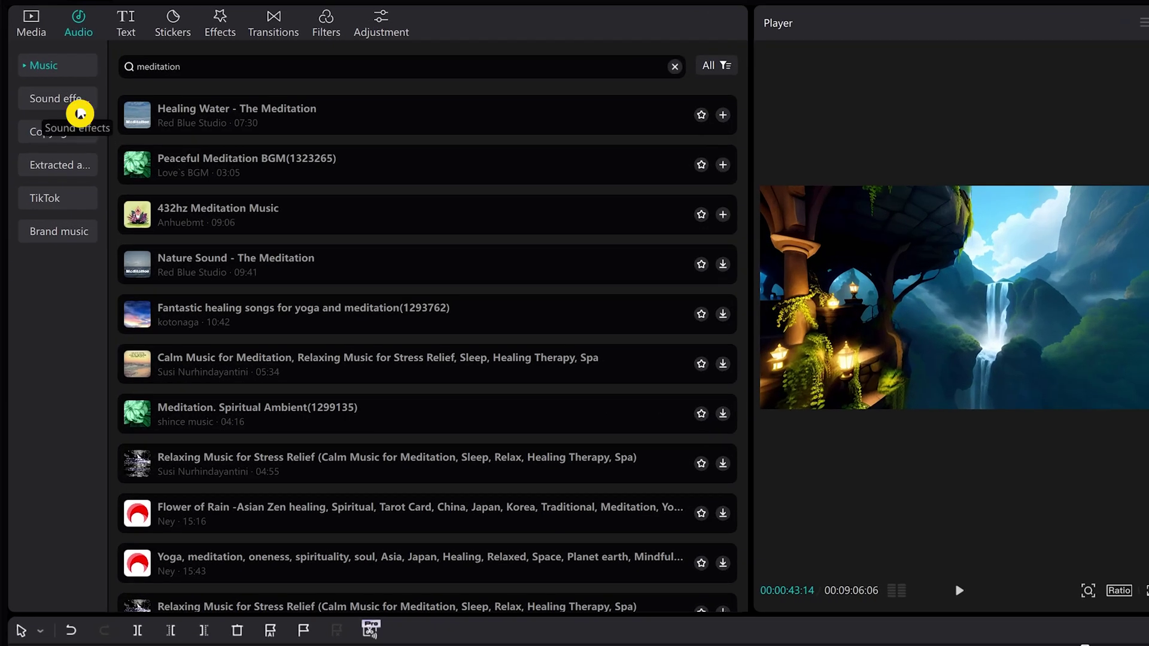
# Search sound effects for 'birds' and add Forest / Nature / Birds as a second audio track, then play back.
pyautogui.click(78, 107)
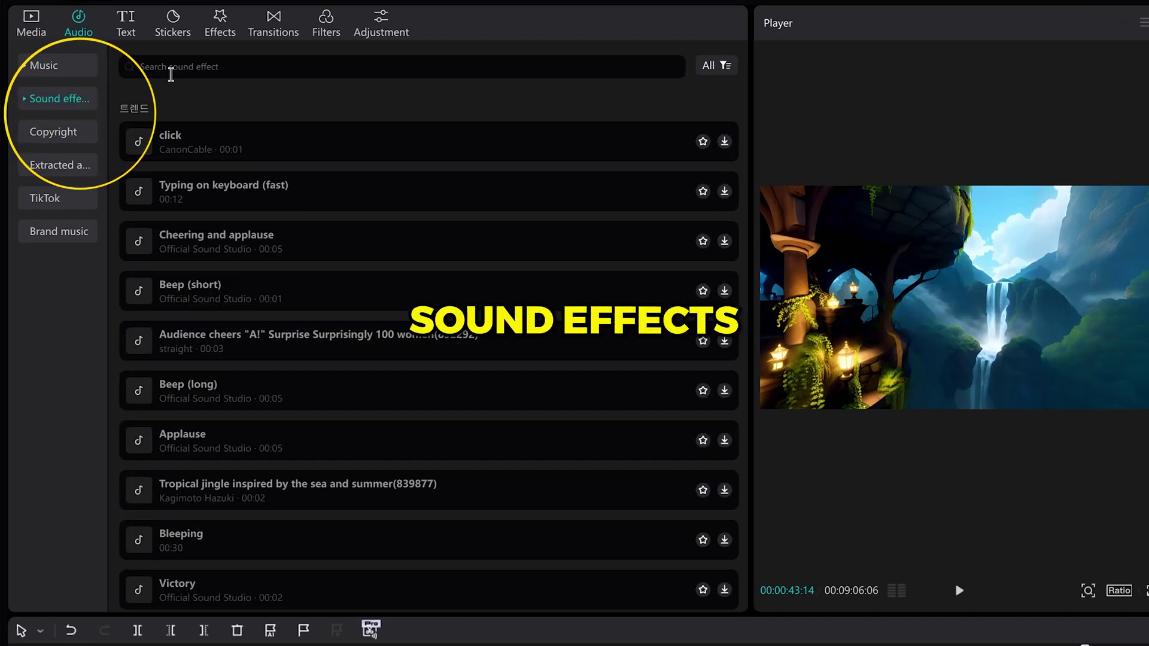
pyautogui.click(180, 70)
pyautogui.write('birds')
pyautogui.press('Return')
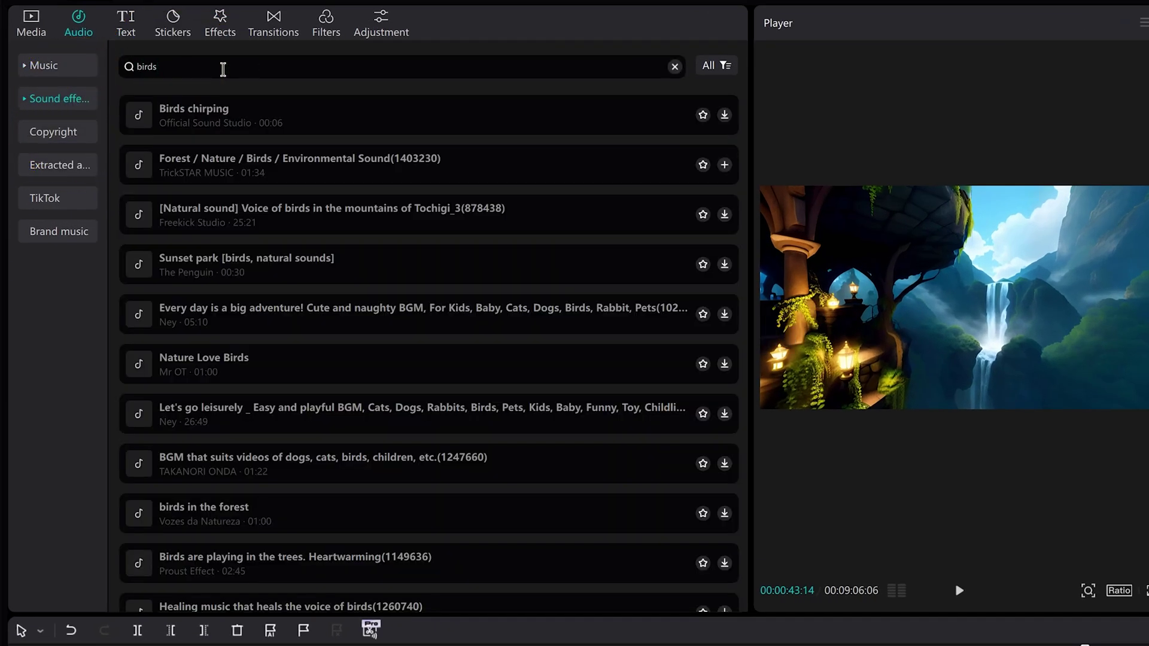
pyautogui.click(261, 120)
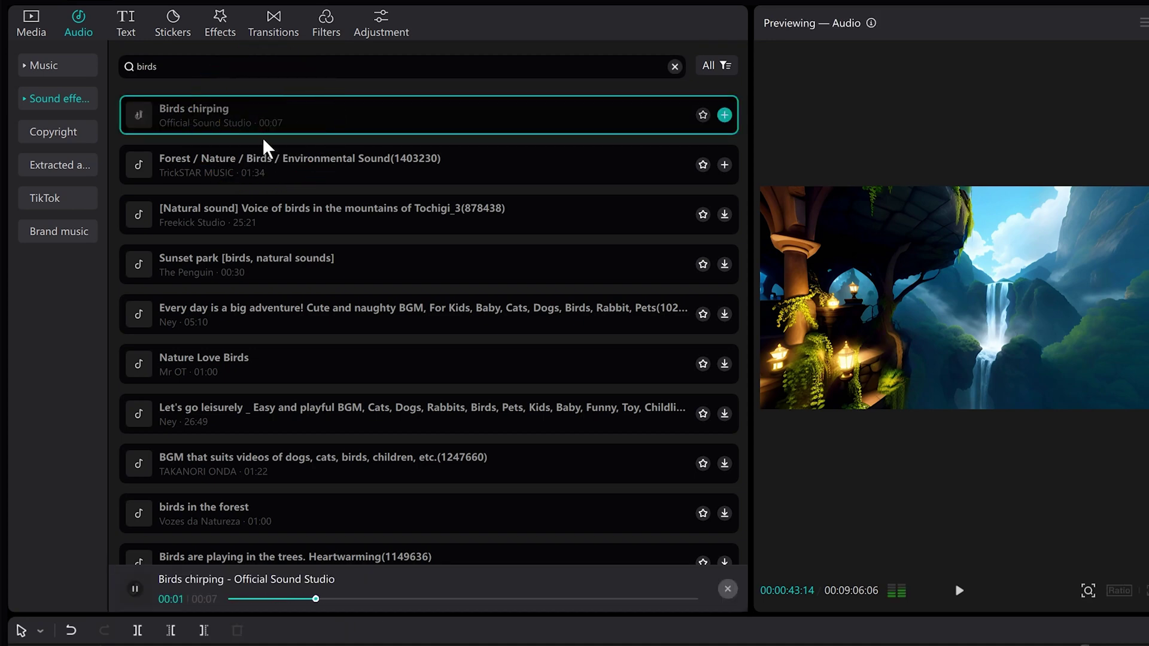
pyautogui.click(270, 170)
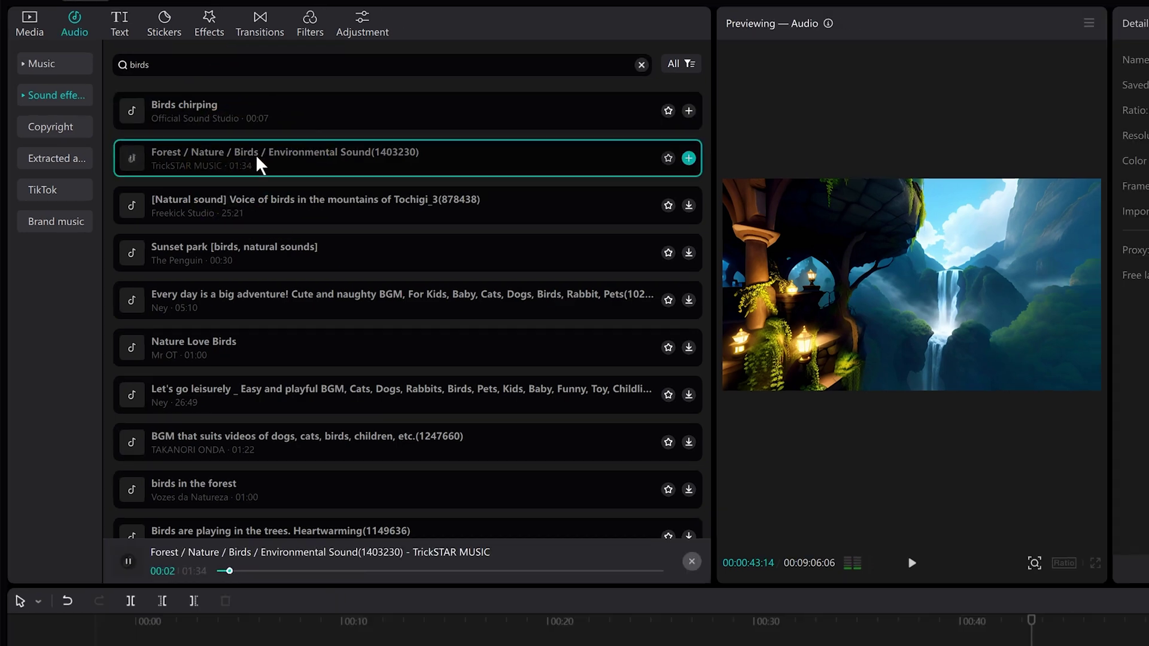
pyautogui.moveTo(272, 172); pyautogui.dragTo(75, 573)
pyautogui.click(533, 342)
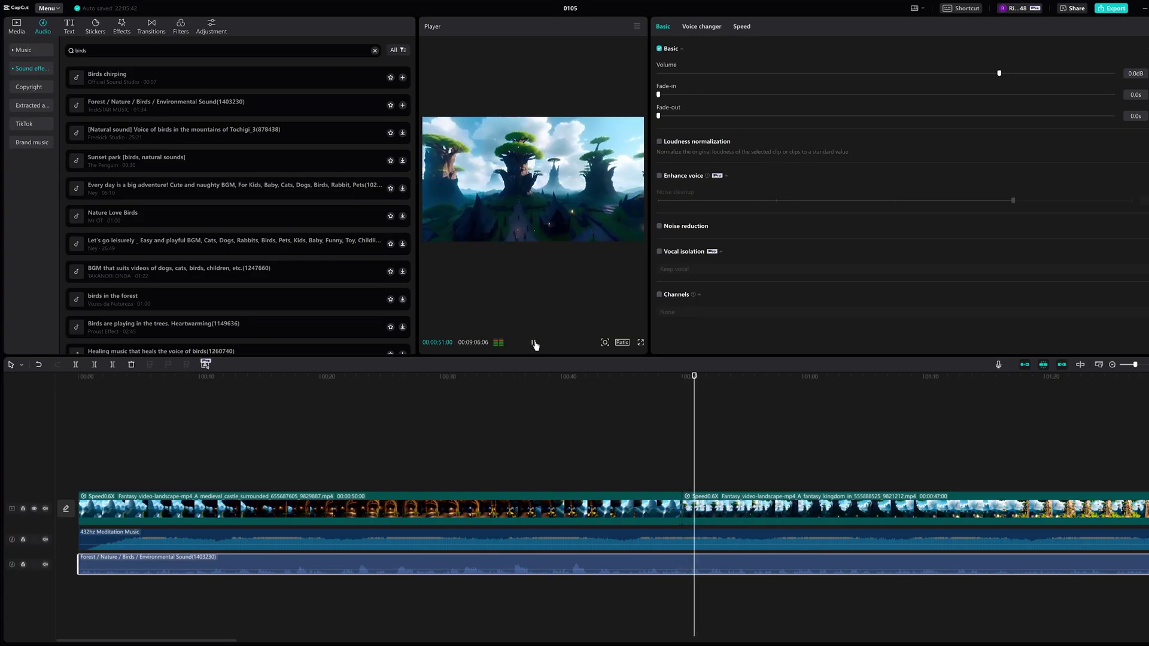
# Stop playback and export the project as '360video' in 4K, H.264, mp4 at 30fps.
pyautogui.click(534, 343)
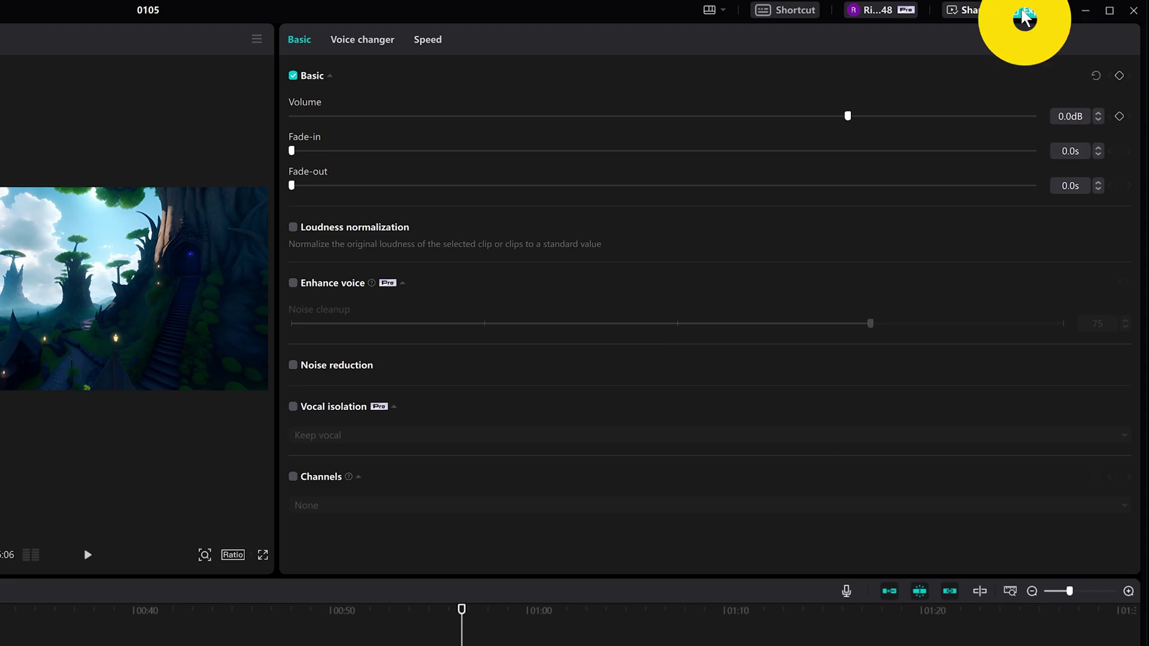
pyautogui.click(1025, 18)
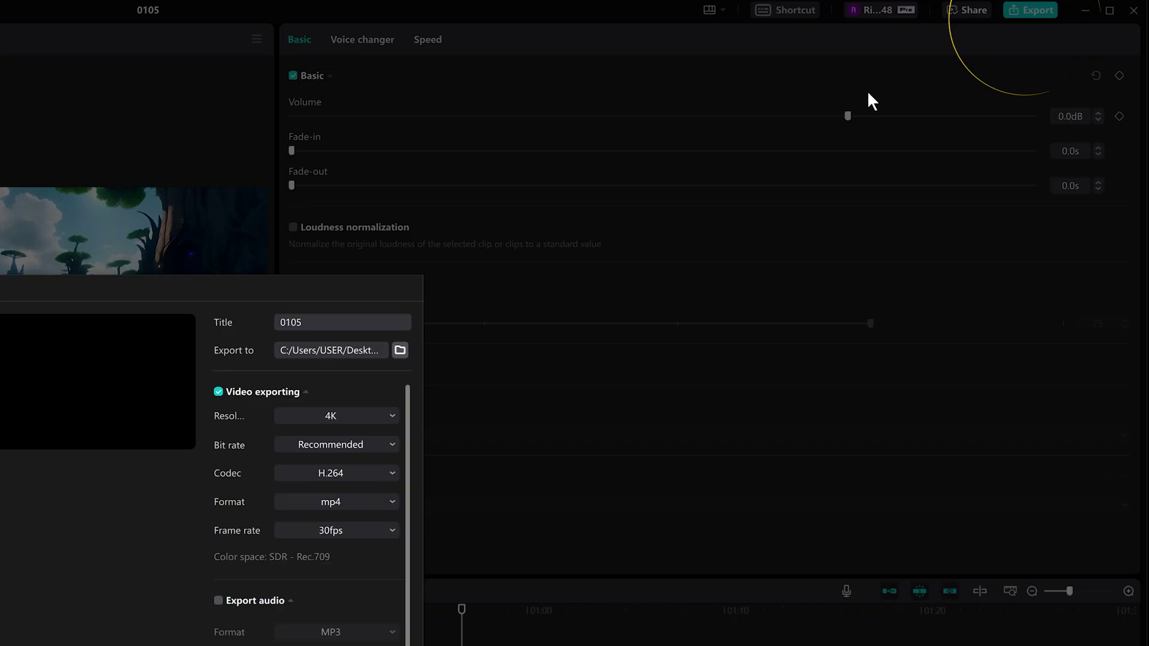
pyautogui.write('360video')
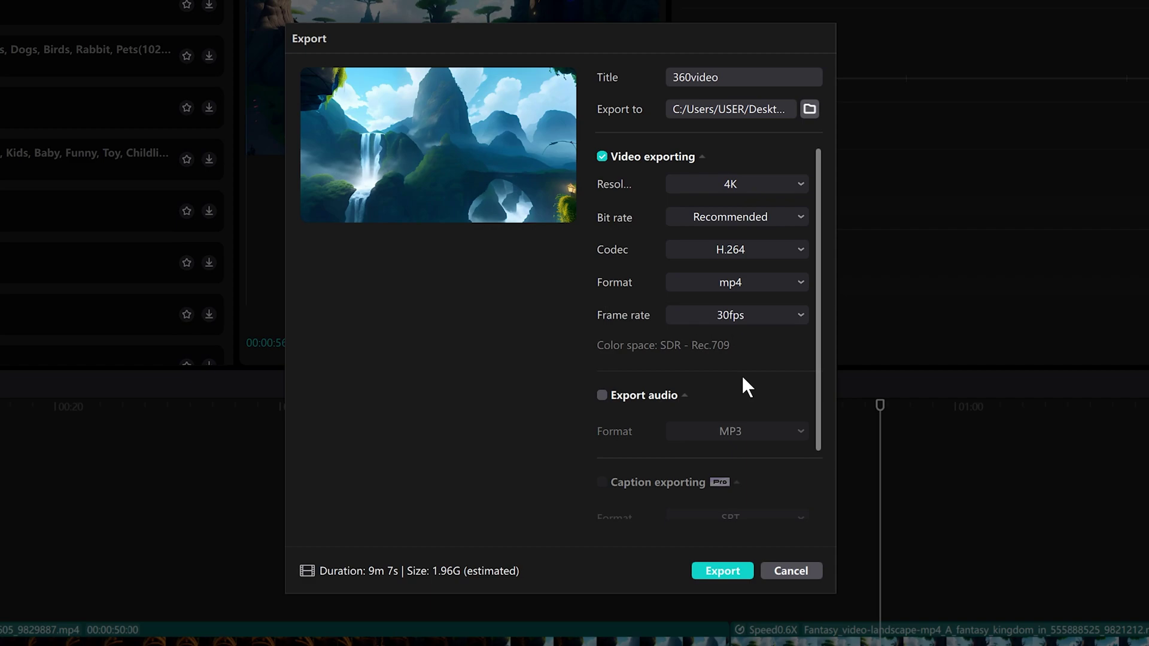
pyautogui.click(735, 566)
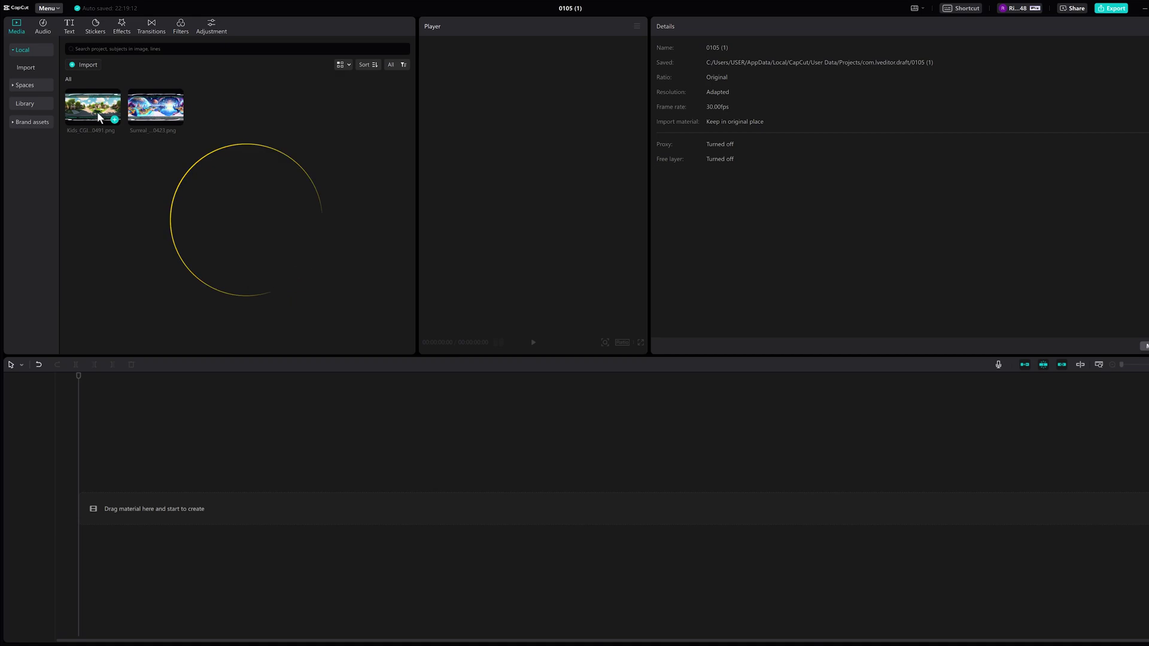
# Add the alien-world panorama at 151% scale, left-aligned, and extend it to 00:00:12:16.
pyautogui.moveTo(156, 106); pyautogui.dragTo(130, 511)
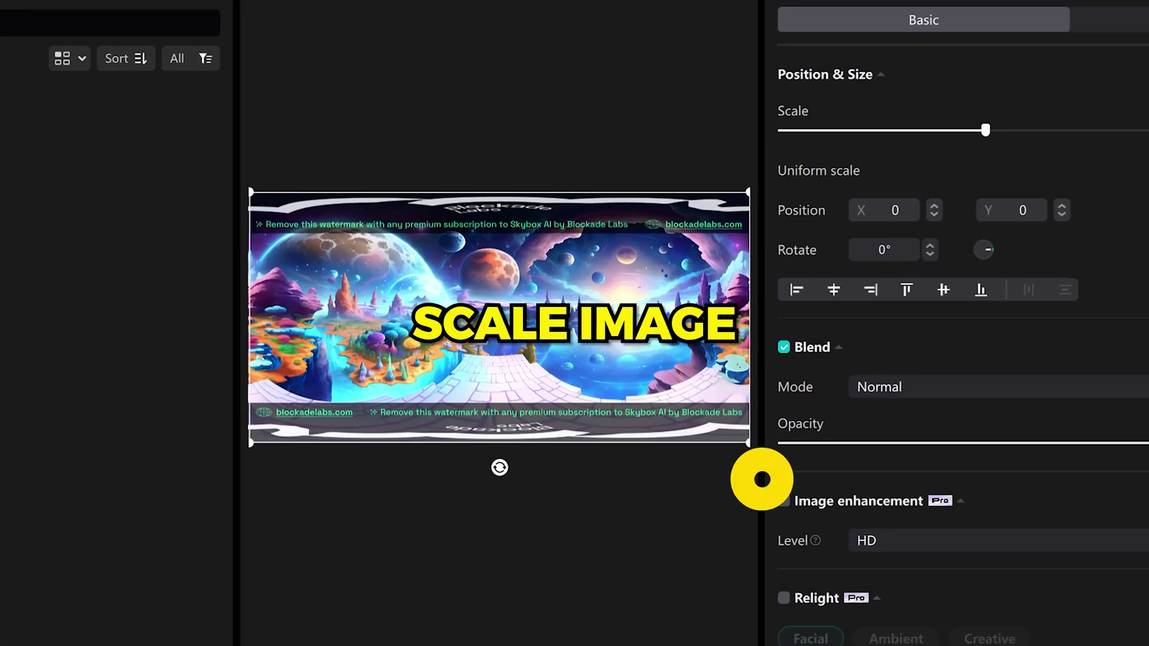
pyautogui.moveTo(748, 443); pyautogui.dragTo(1148, 643)
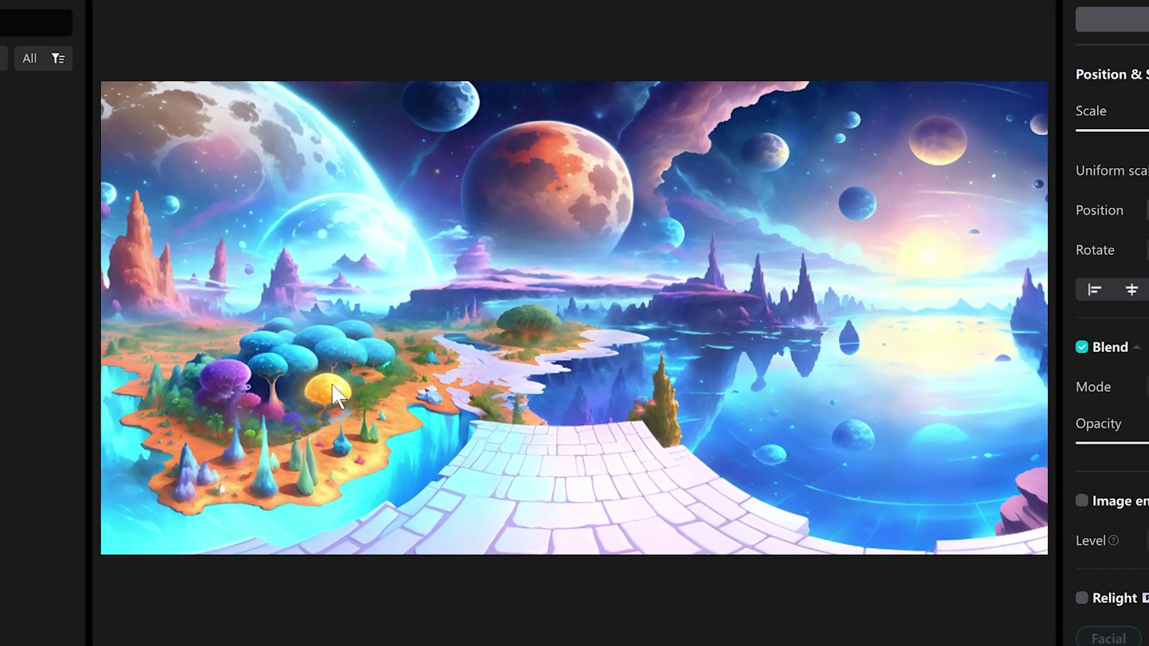
pyautogui.moveTo(333, 388); pyautogui.dragTo(574, 389)
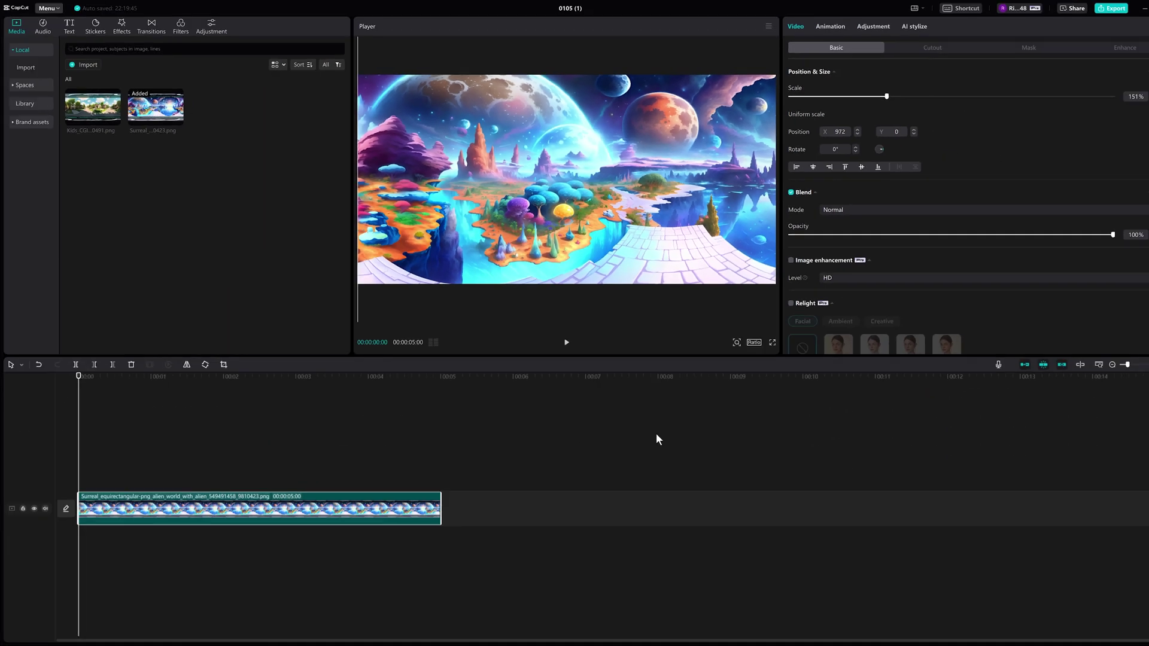
pyautogui.click(442, 513)
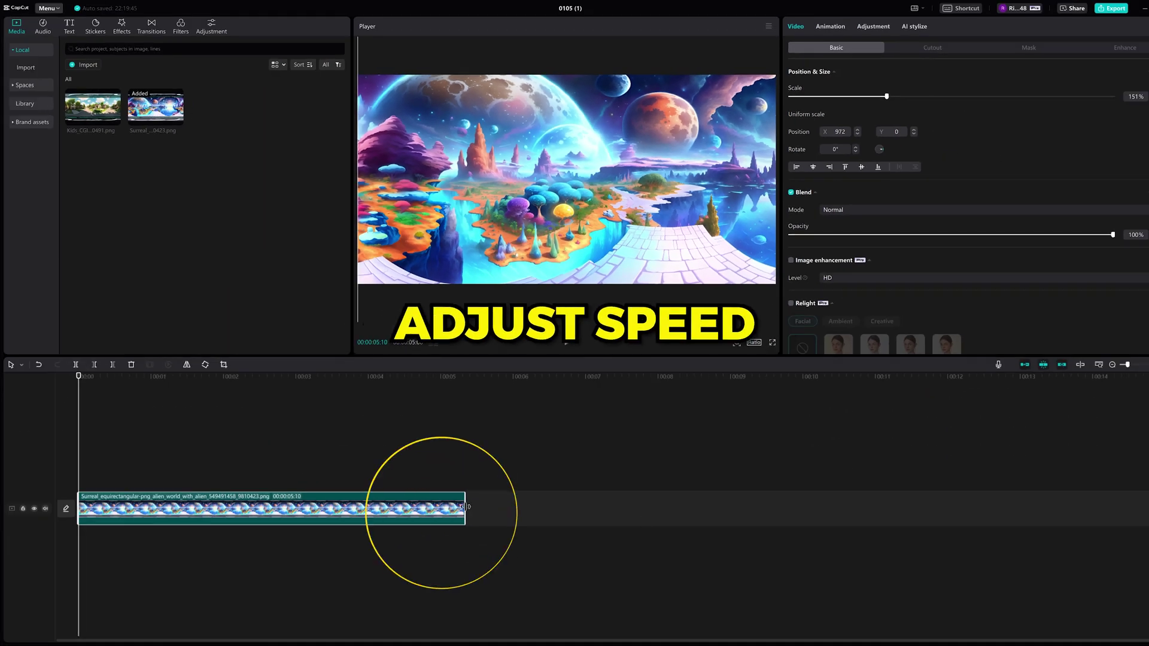
pyautogui.moveTo(465, 507); pyautogui.dragTo(496, 510)
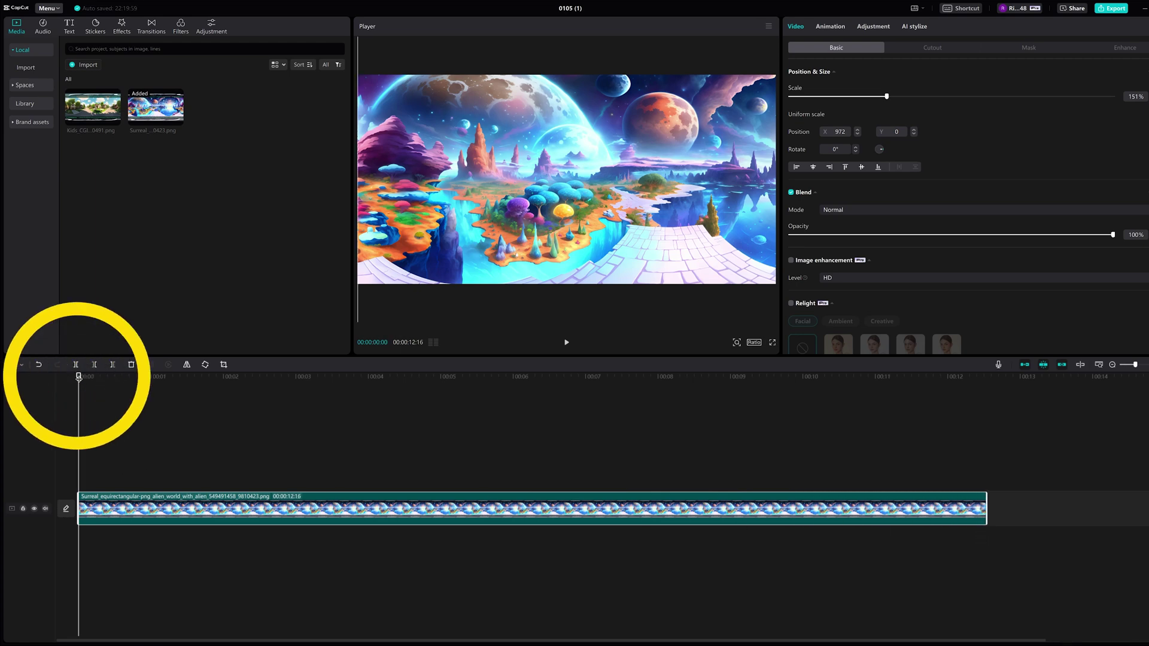
# Keyframe the panorama's position to pan from X 972 at the start to -972 at the end.
pyautogui.click(81, 376)
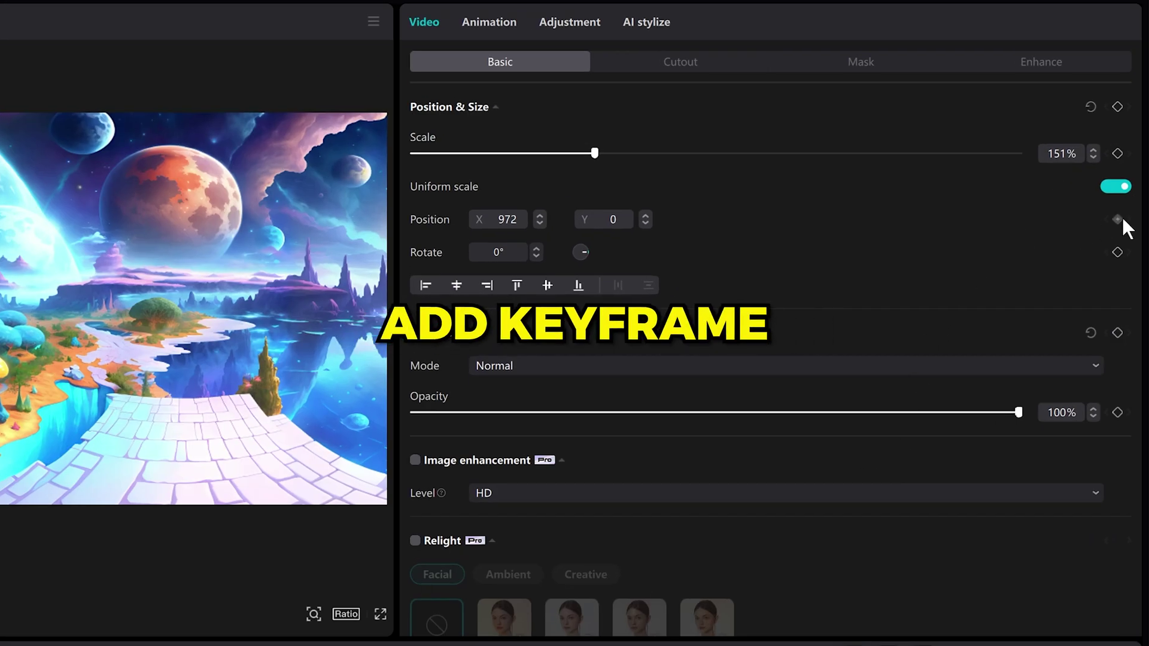
pyautogui.click(1122, 219)
pyautogui.moveTo(80, 376); pyautogui.dragTo(342, 397)
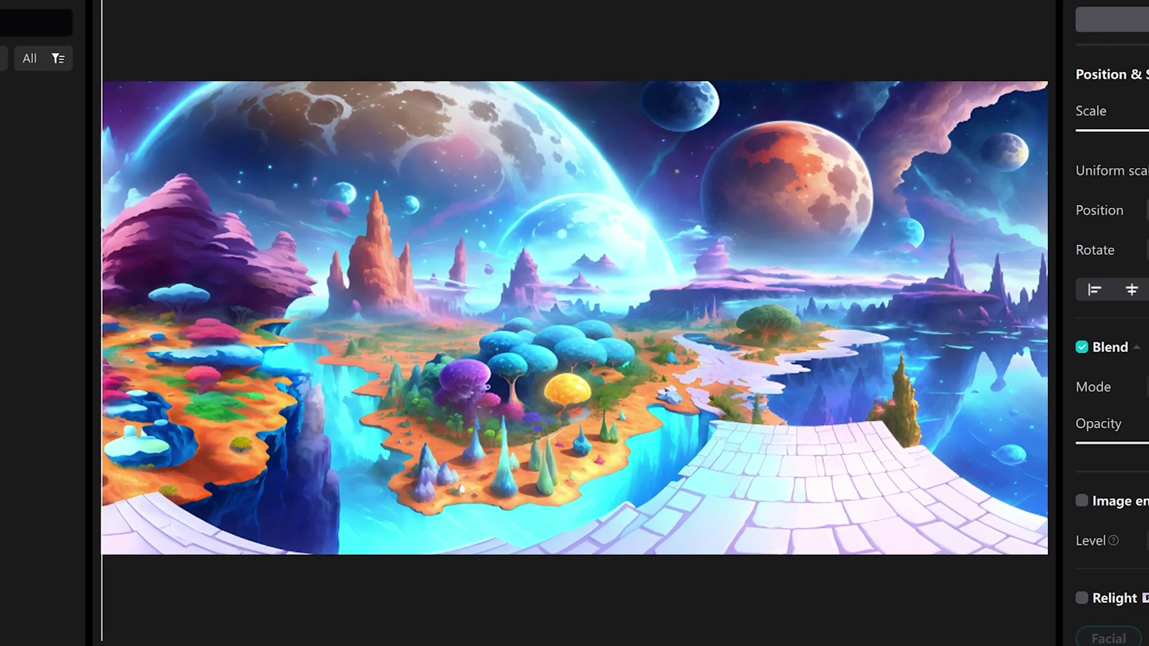
pyautogui.moveTo(897, 480); pyautogui.dragTo(860, 408)
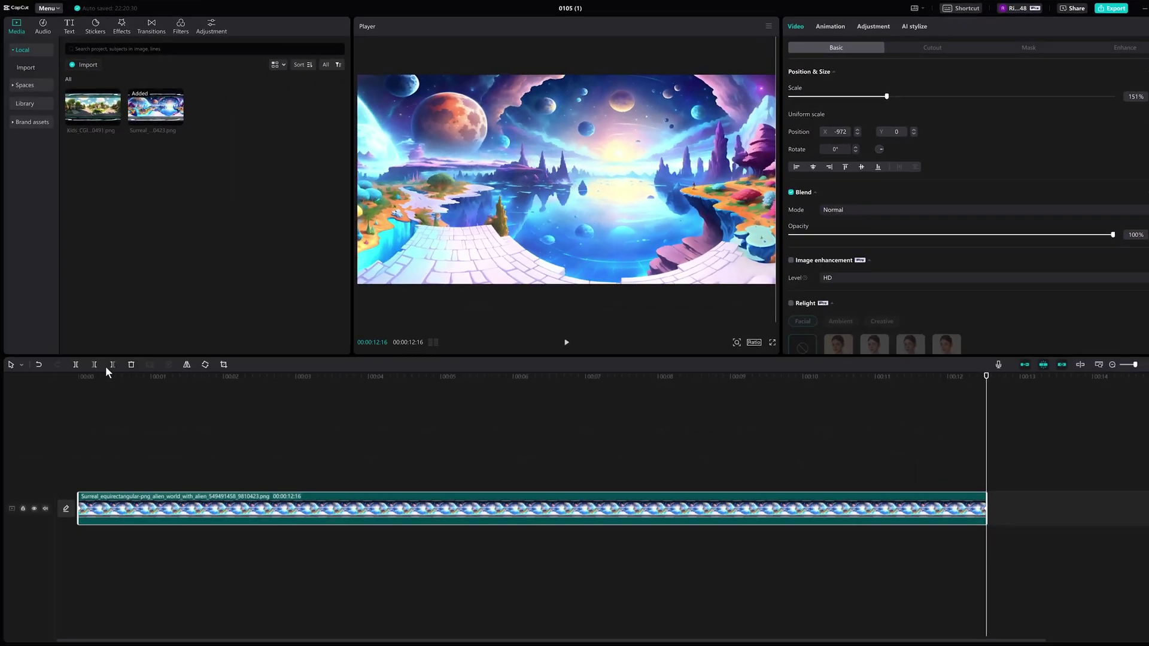
pyautogui.click(566, 342)
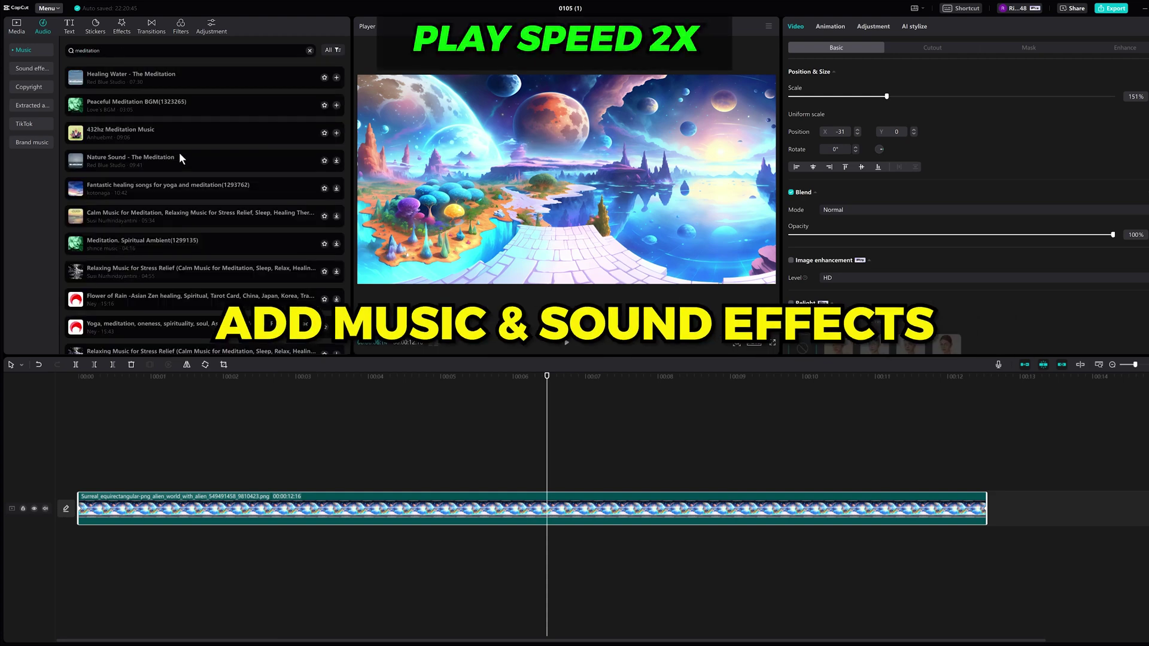
# Add Nature Sound - The Meditation and Forest / Nature / Birds, trimming the audio at 00:00:12:16.
pyautogui.moveTo(192, 156); pyautogui.dragTo(63, 548)
pyautogui.doubleClick(87, 50)
pyautogui.write('birds')
pyautogui.press('Return')
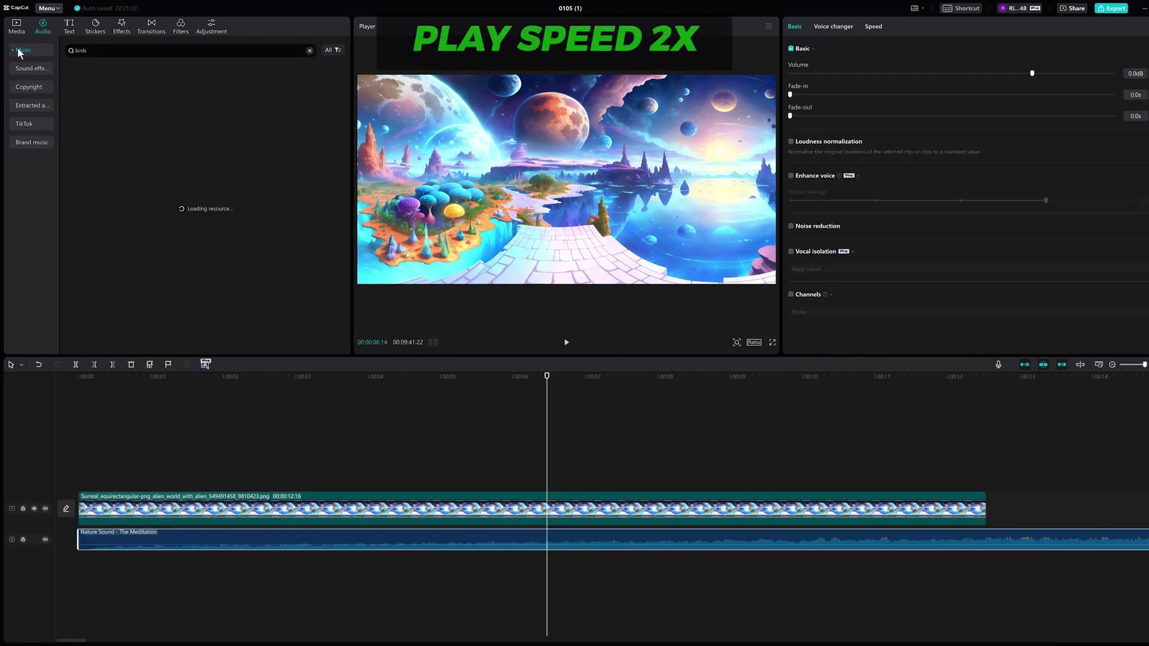
pyautogui.click(192, 139)
pyautogui.moveTo(191, 139); pyautogui.dragTo(84, 564)
pyautogui.click(567, 342)
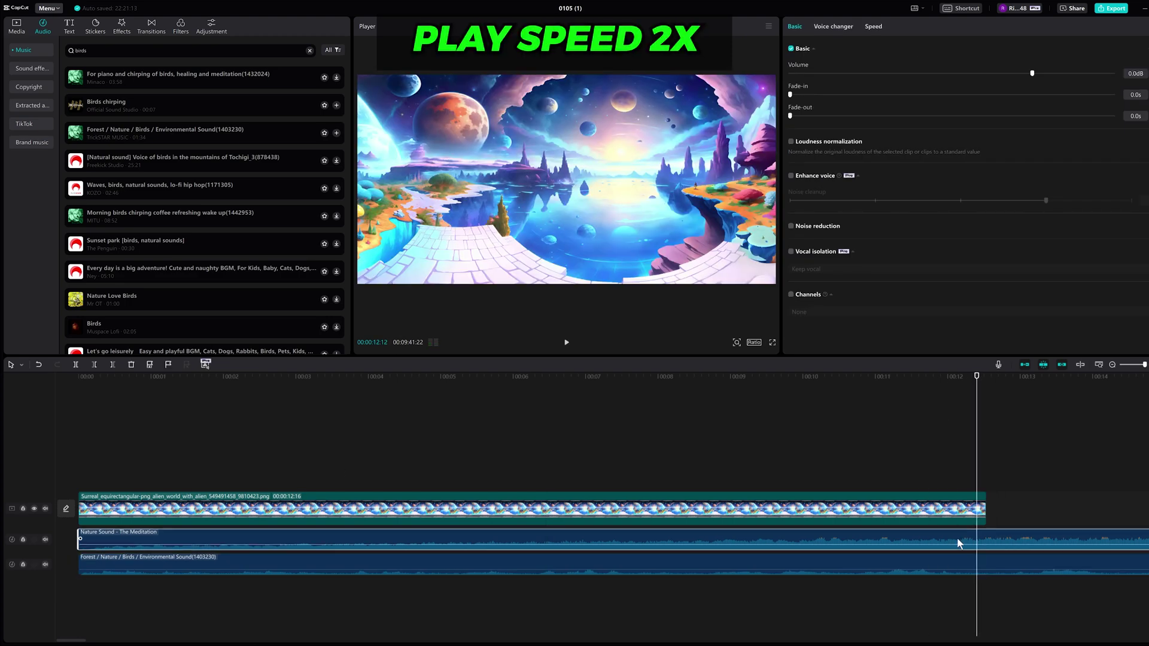
pyautogui.press('w')
pyautogui.press('w')
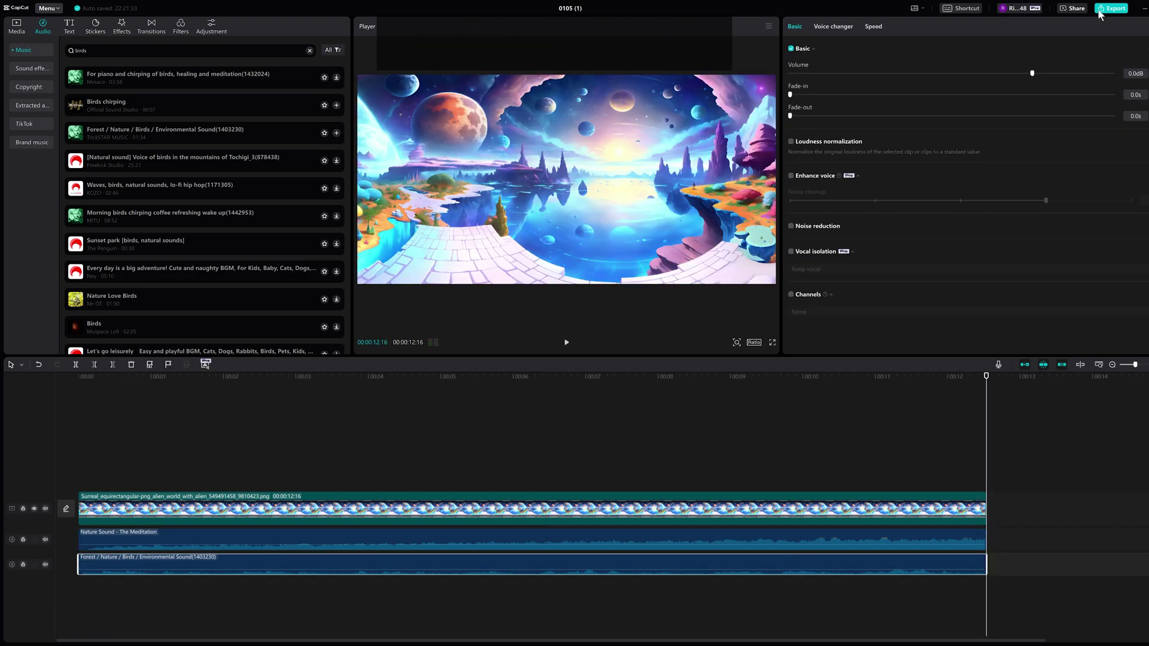